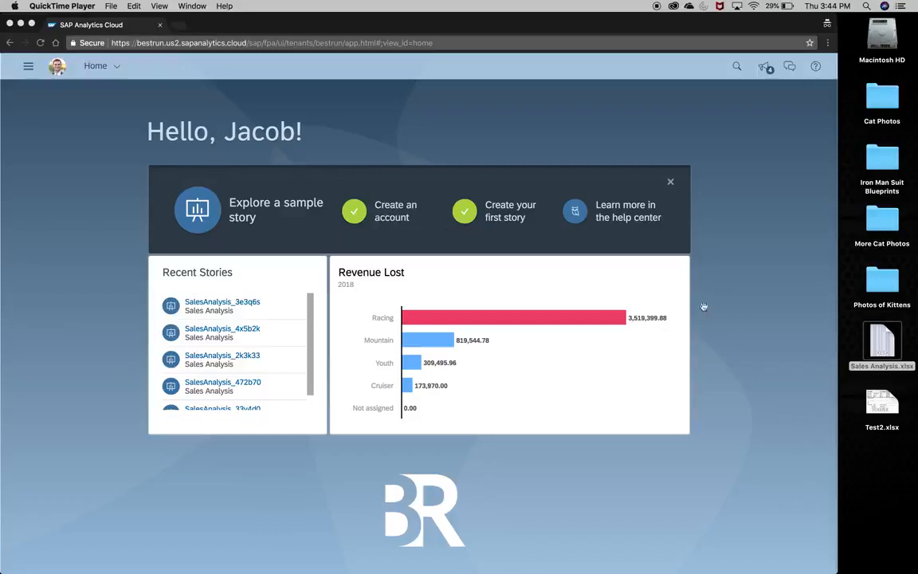
Upload the Sales Analysis.xlsx file from the desktop to the home screen and switch the browser window to full screen.
left_click_drag(884, 346, 353, 274)
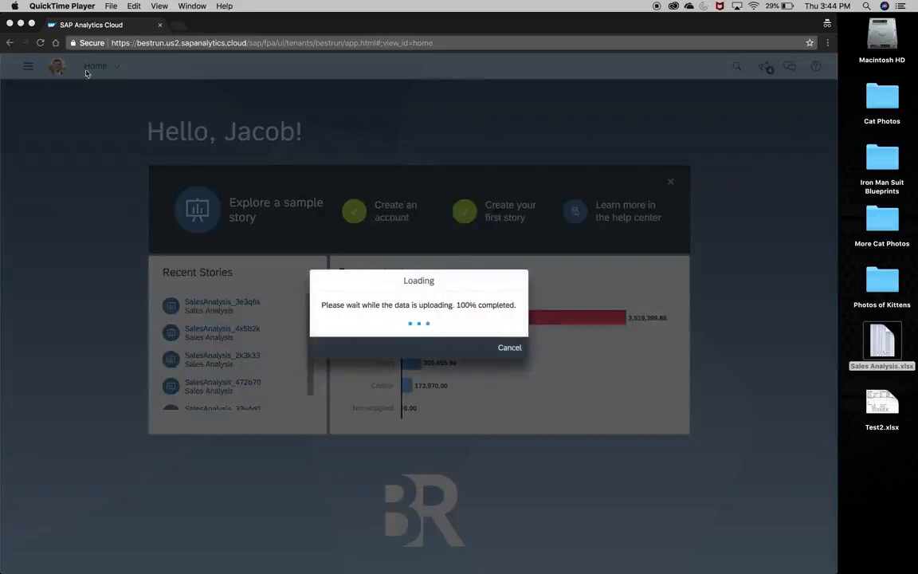
left_click(32, 28)
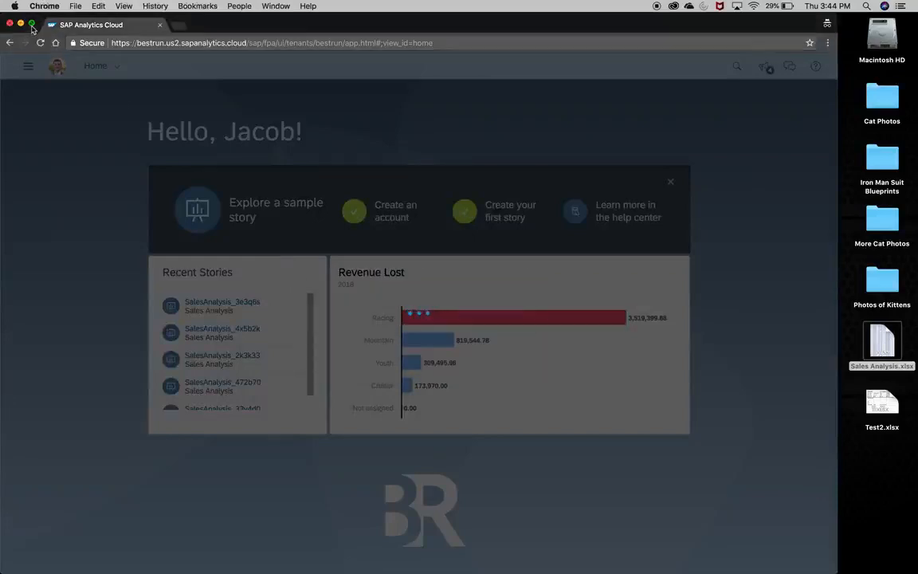
left_click(32, 27)
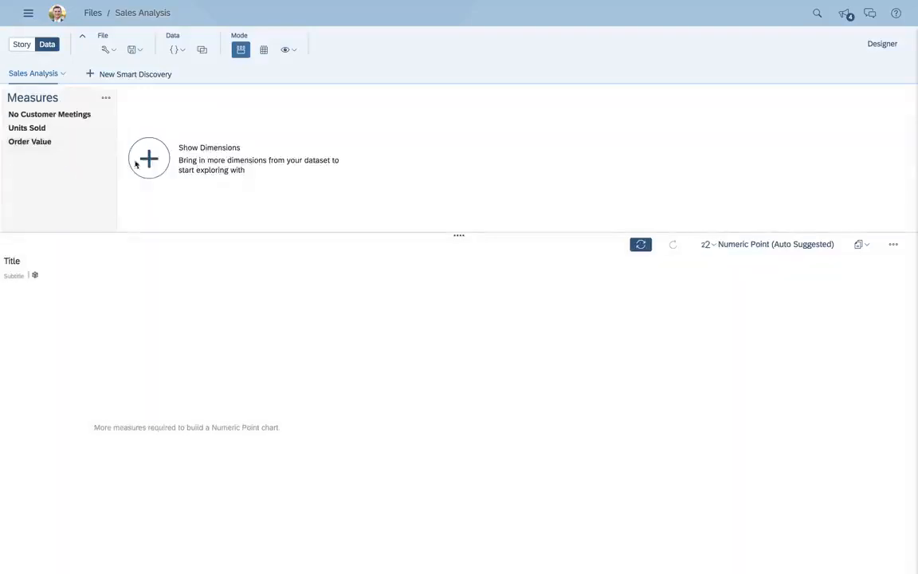
Show all dimensions of the Sales Analysis dataset in the data explorer.
left_click(144, 156)
left_click(150, 205)
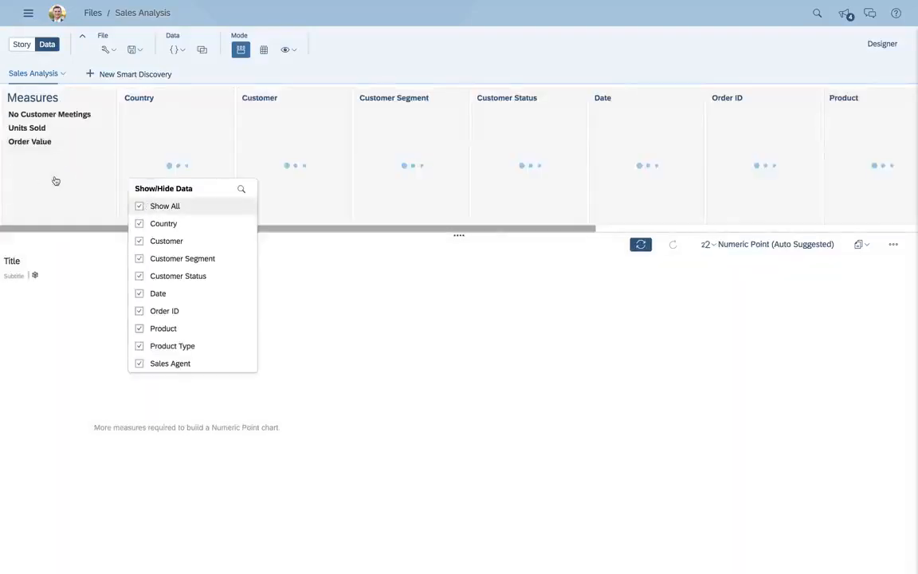
left_click(43, 180)
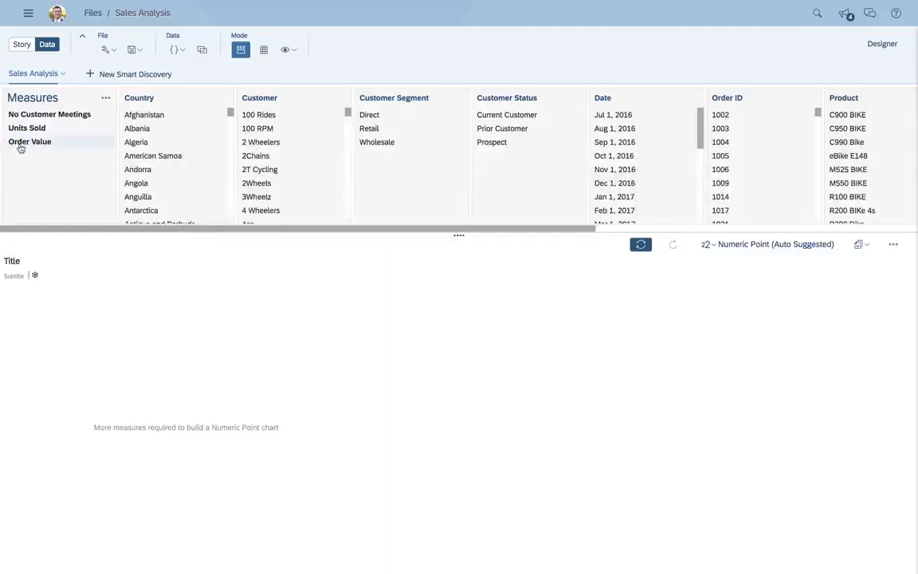
Explore the Order Value measure by Customer Status and by Date, clearing each dimension after viewing its chart.
left_click(20, 144)
left_click(513, 98)
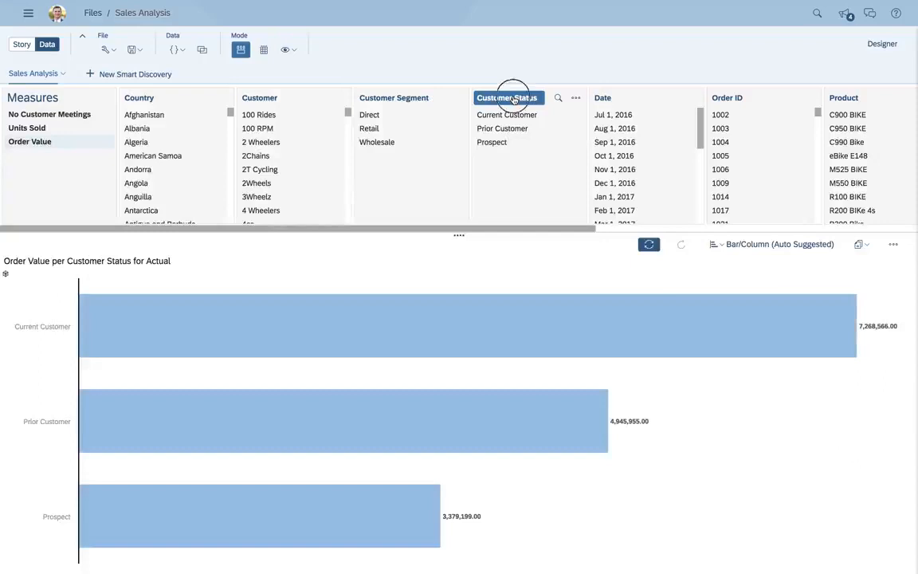
left_click(514, 98)
left_click(602, 98)
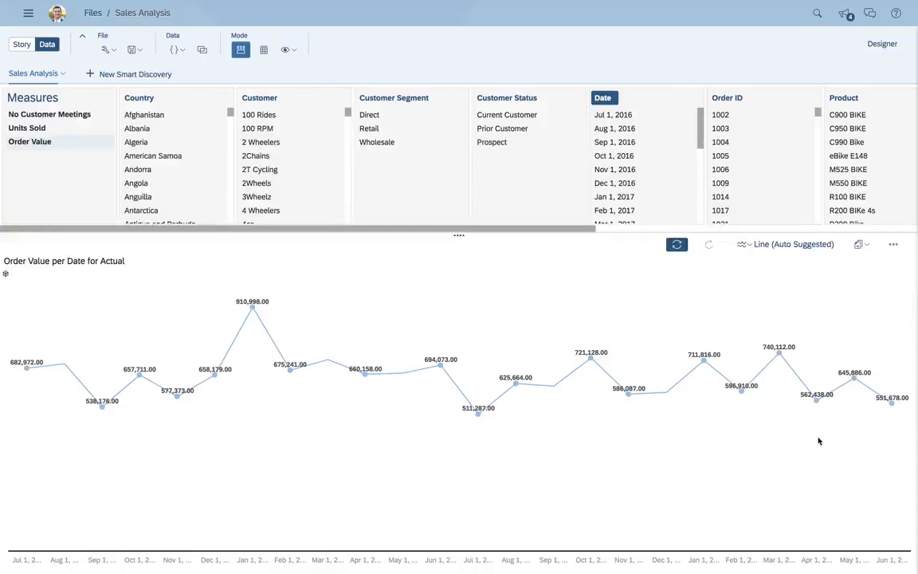
left_click(606, 98)
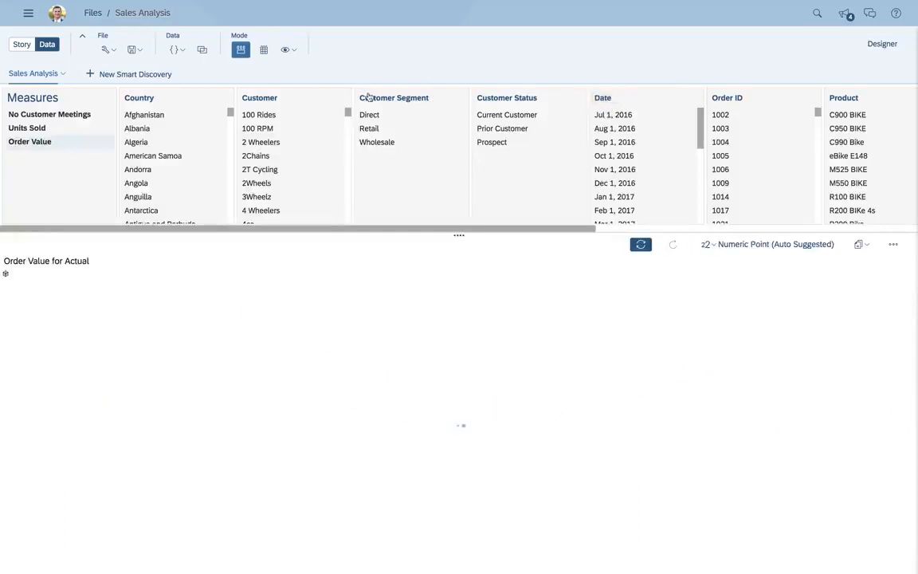
Chart Order Value by Customer Segment and copy the chart to a new story page.
left_click(371, 98)
left_click(863, 244)
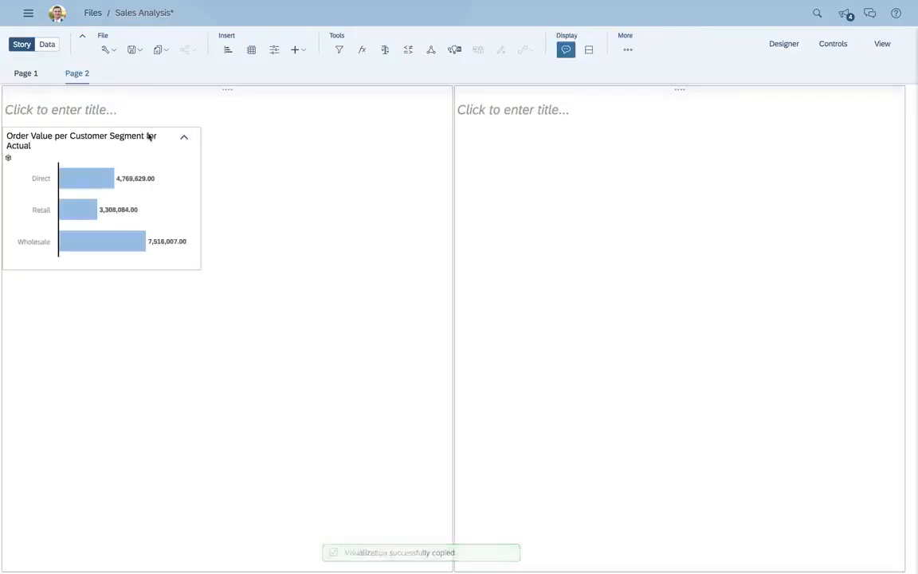
Enlarge the Customer Segment chart across most of the first lane and sort its order values from highest to lowest.
left_click_drag(143, 127, 172, 128)
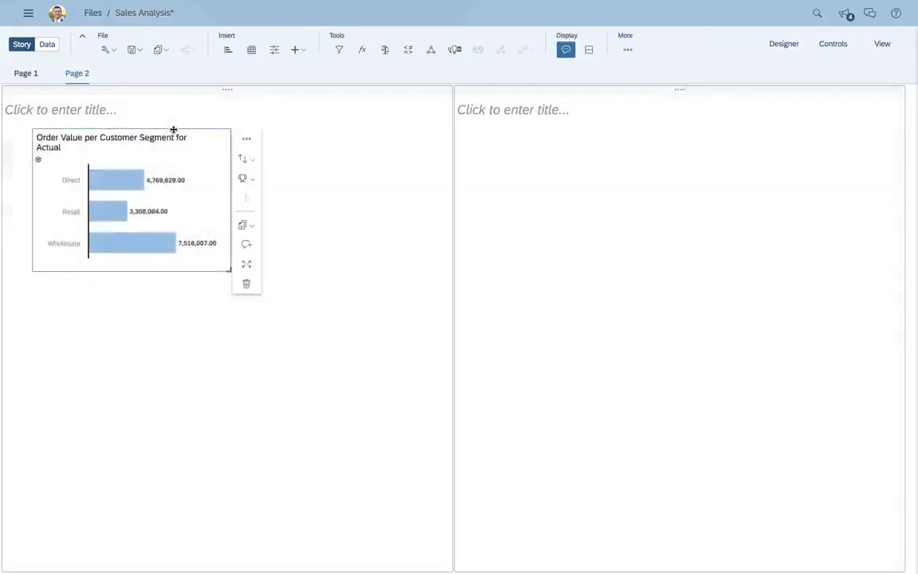
left_click_drag(226, 269, 453, 391)
left_click(476, 156)
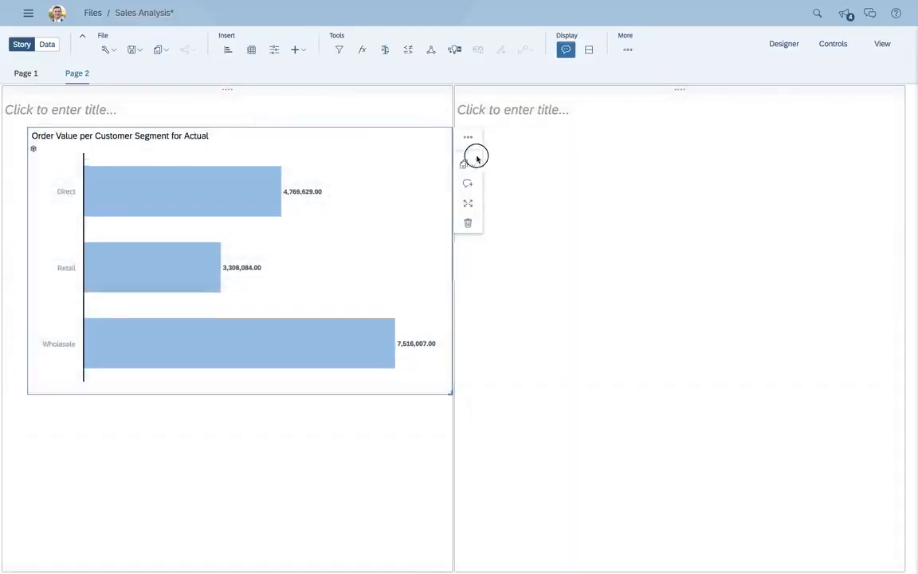
left_click(514, 247)
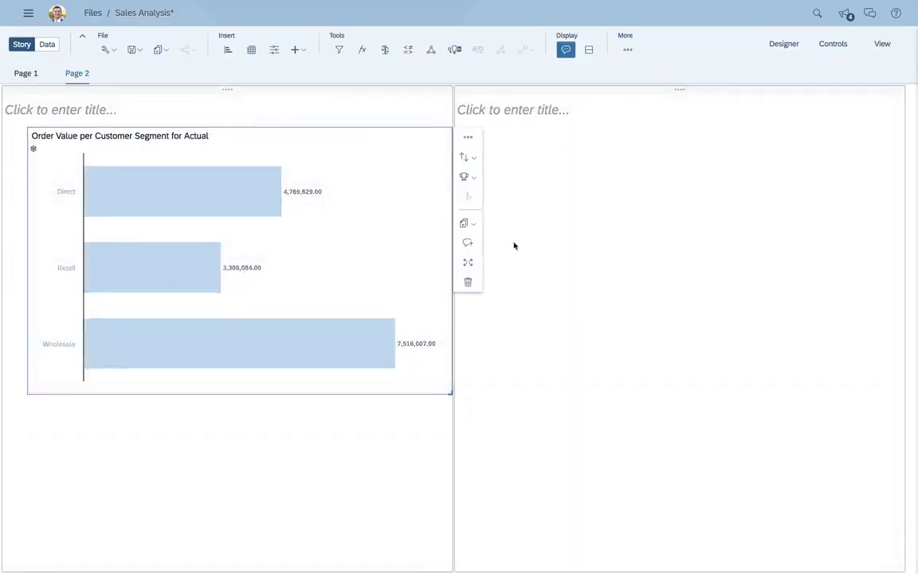
left_click(240, 442)
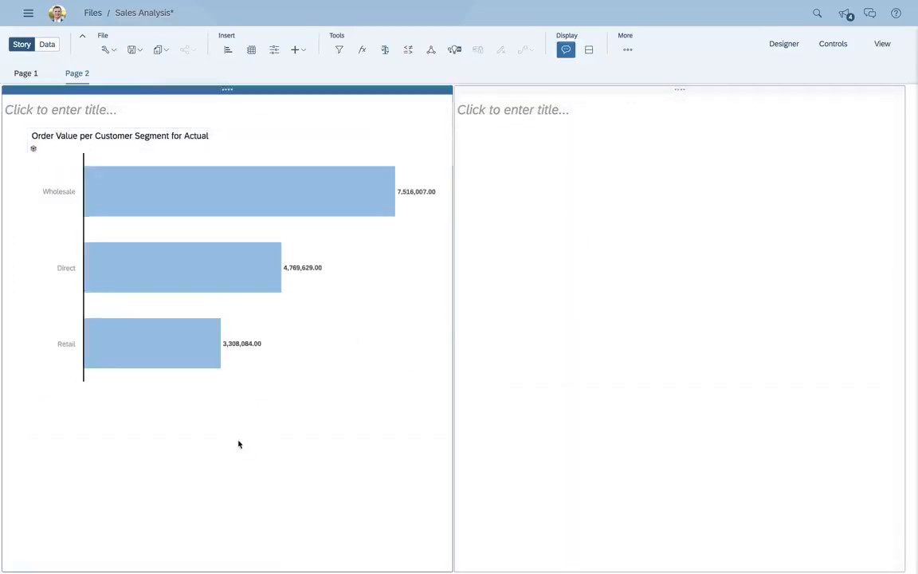
Save the Sales Analysis story.
left_click(133, 50)
left_click(139, 65)
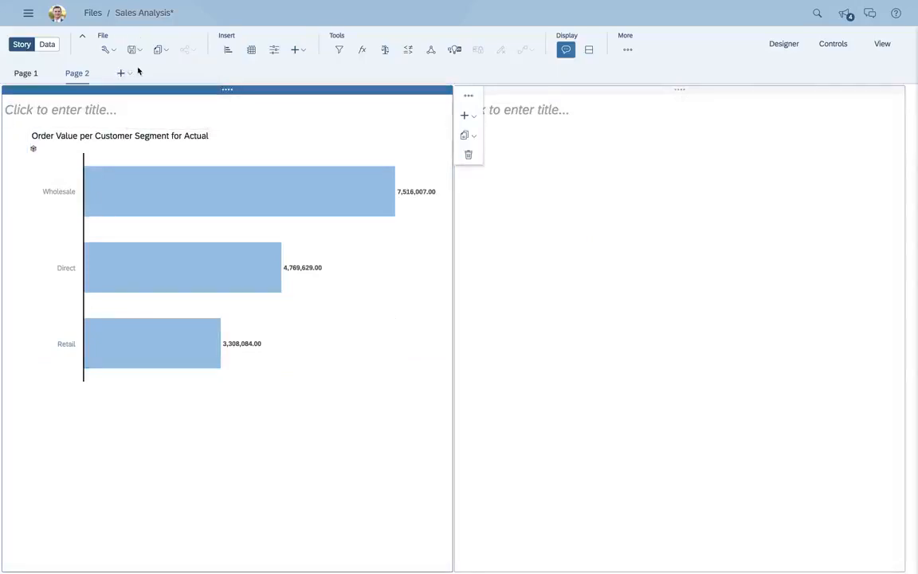
Open the Share Story settings, review the available access levels, and leave without sharing.
left_click(186, 50)
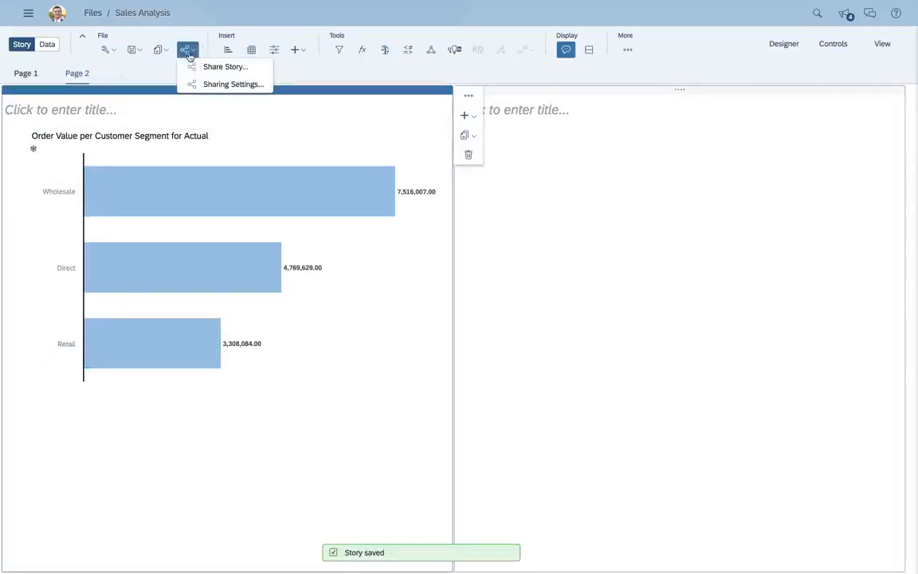
left_click(214, 68)
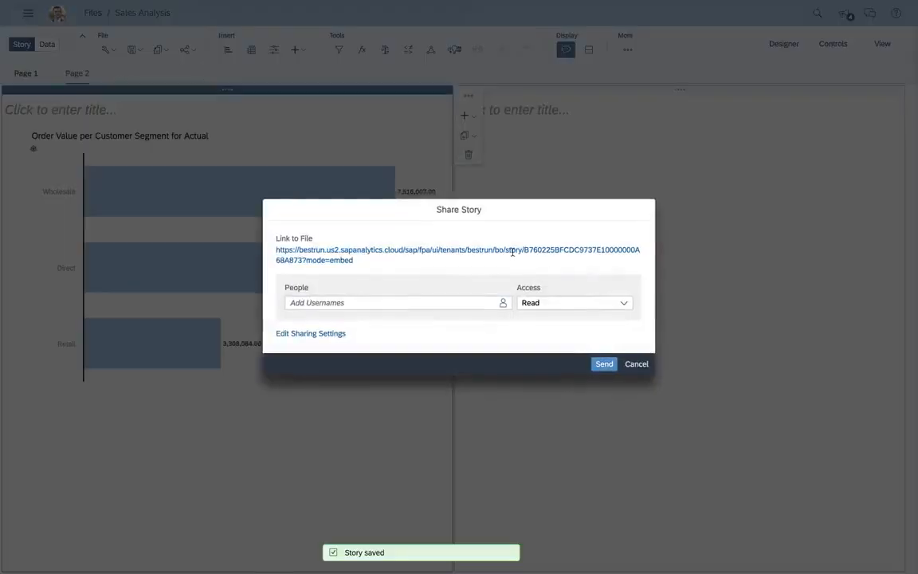
left_click(624, 307)
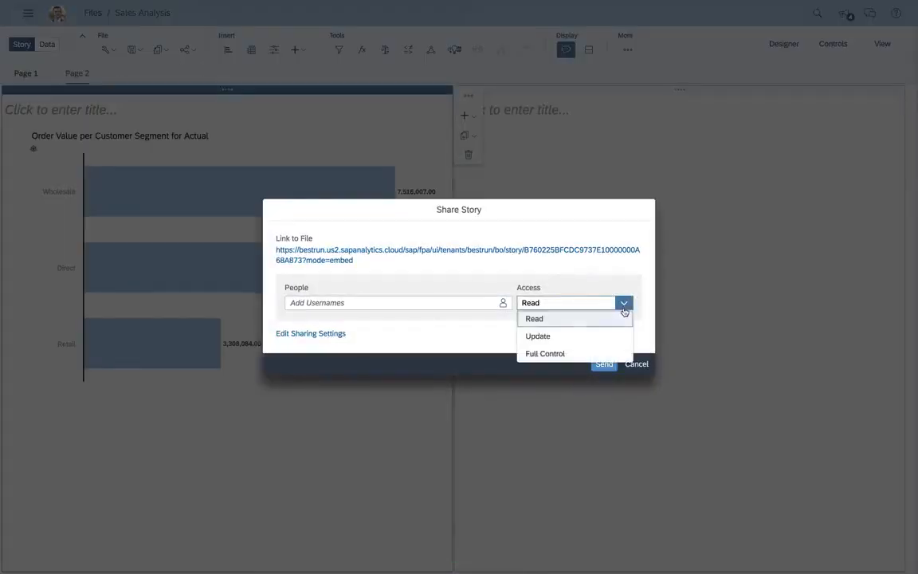
left_click(637, 364)
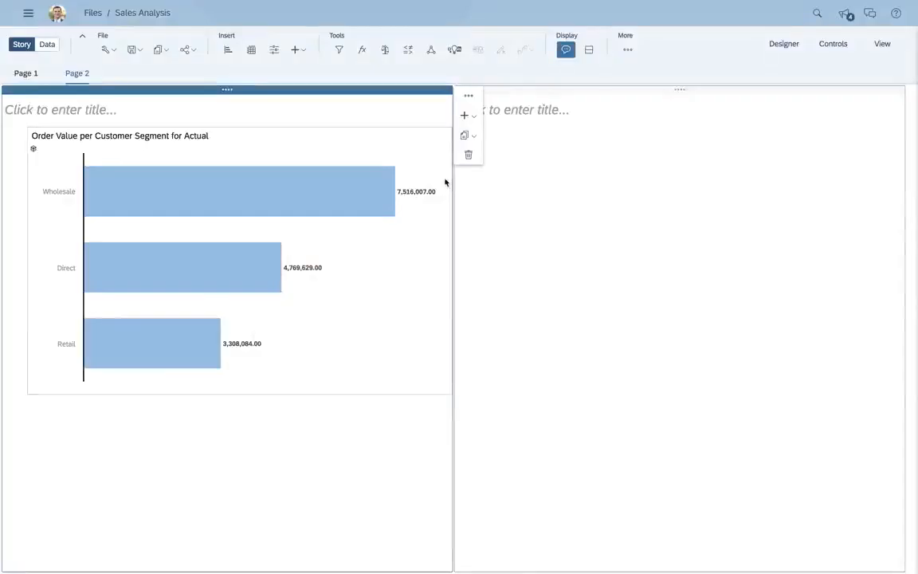
Add the comment "What's up with retail" to the Customer Segment chart and like it.
left_click(413, 157)
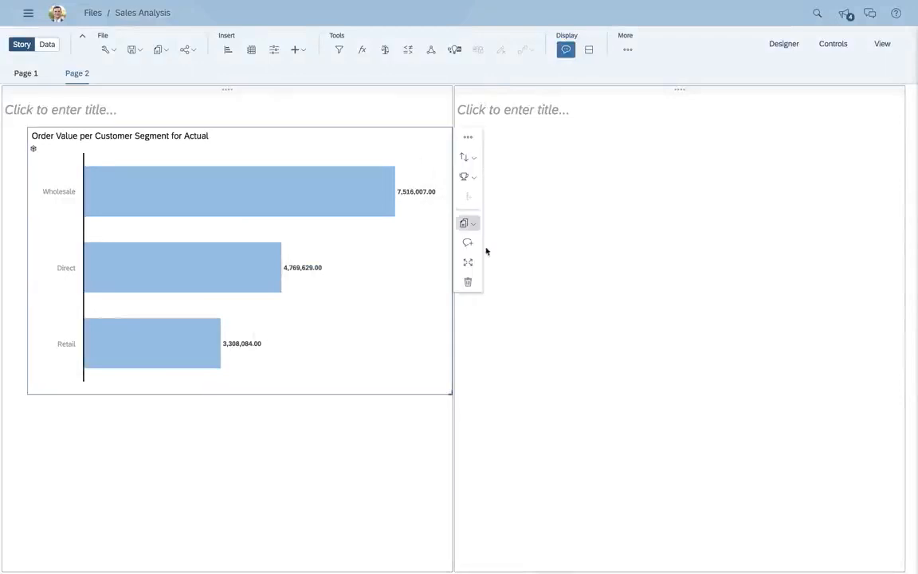
left_click(469, 244)
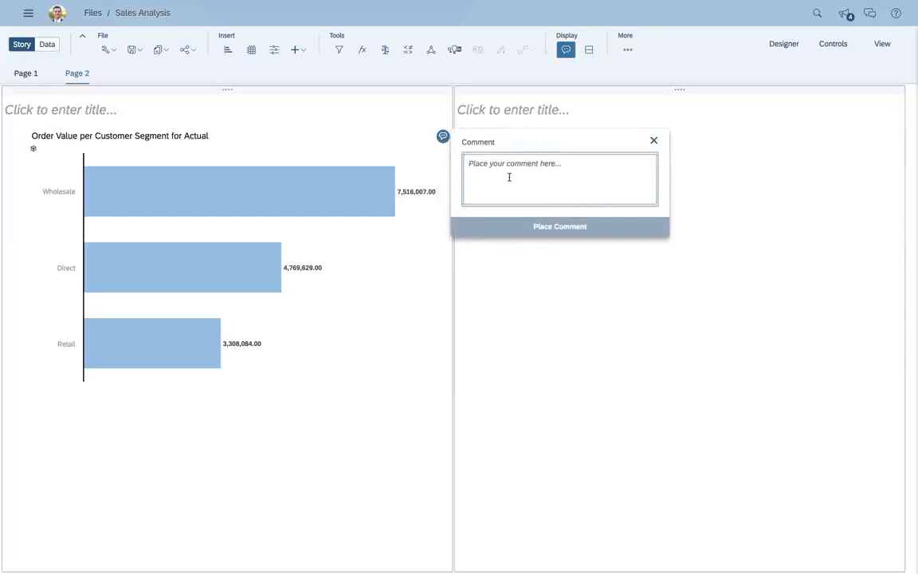
type("What's up with retail")
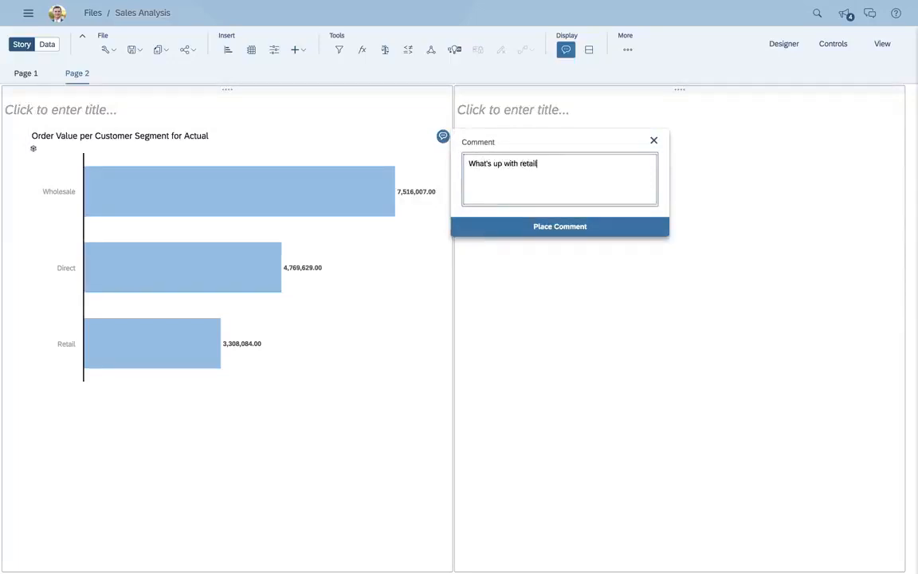
left_click(541, 226)
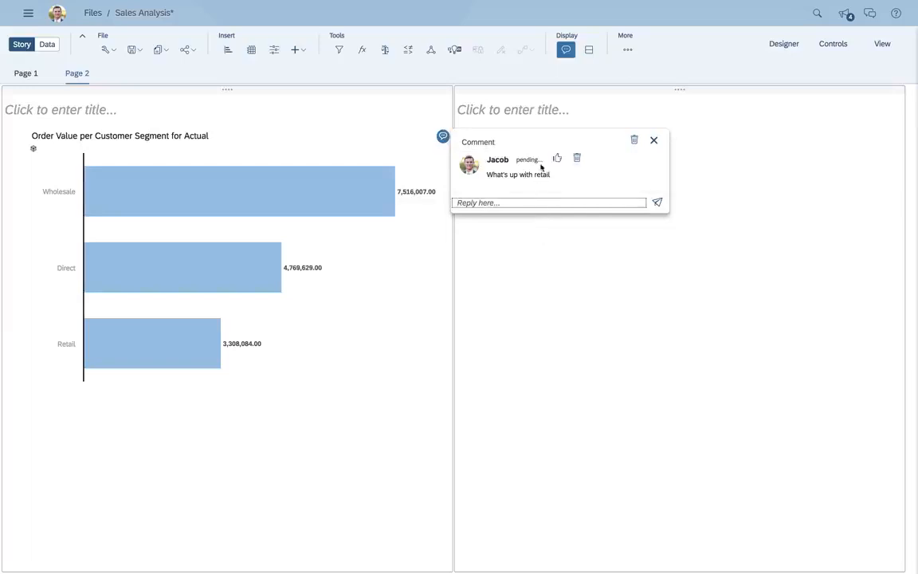
left_click(558, 160)
left_click(340, 446)
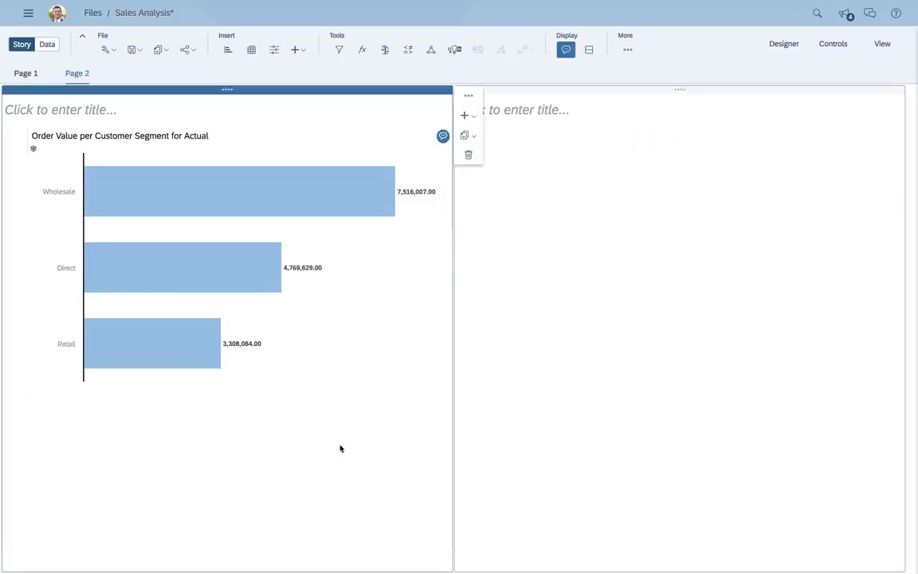
With the empty second lane selected, run the Search to Insight query "show order value by product".
left_click(571, 356)
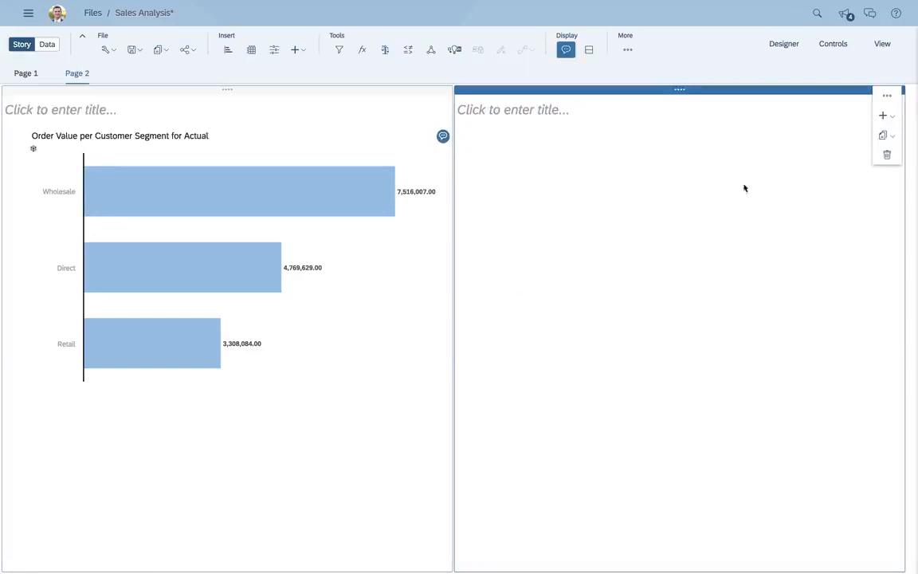
left_click(817, 14)
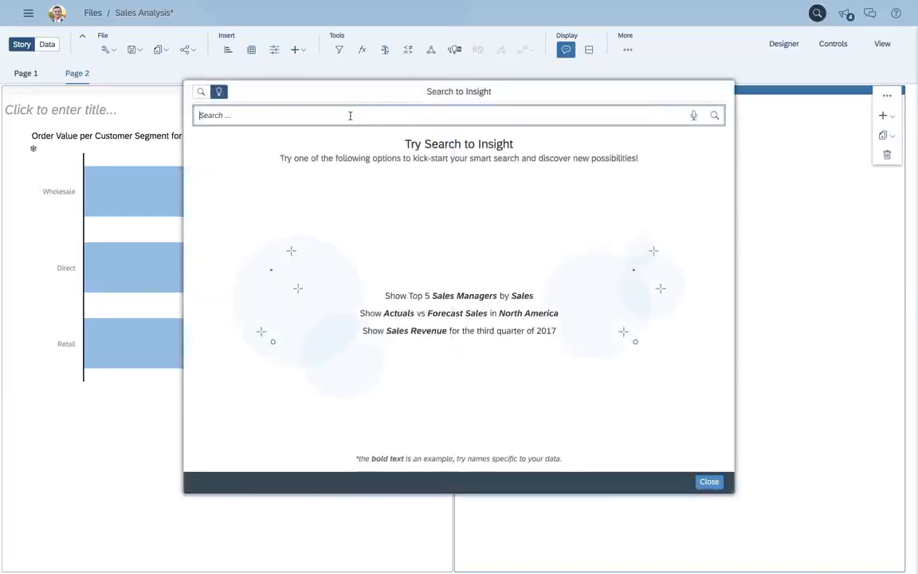
type("show orde")
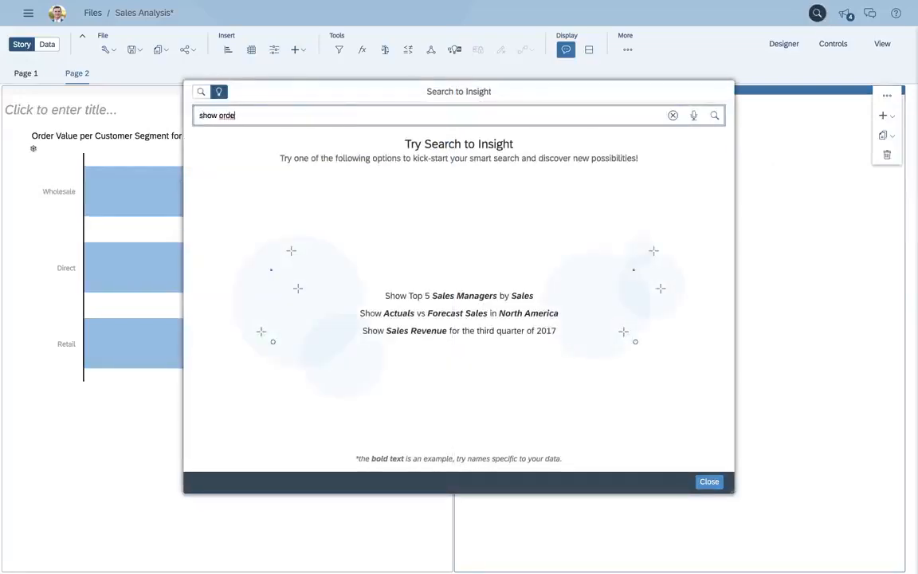
type("r value by product")
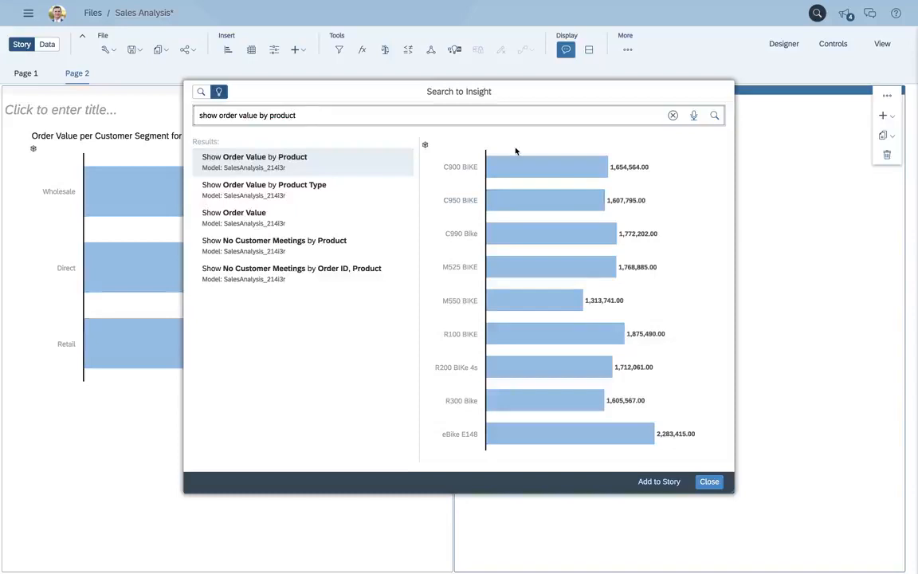
Try narrowing the query with "for c900 bike for last year", and remove that addition again.
type(" b")
key("BackSpace")
type("for c900")
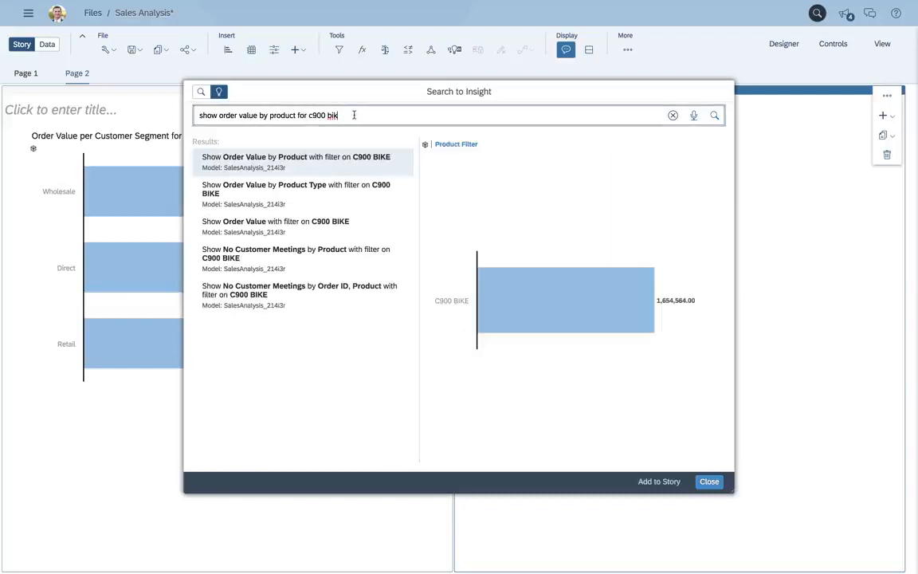
type("bike for last year")
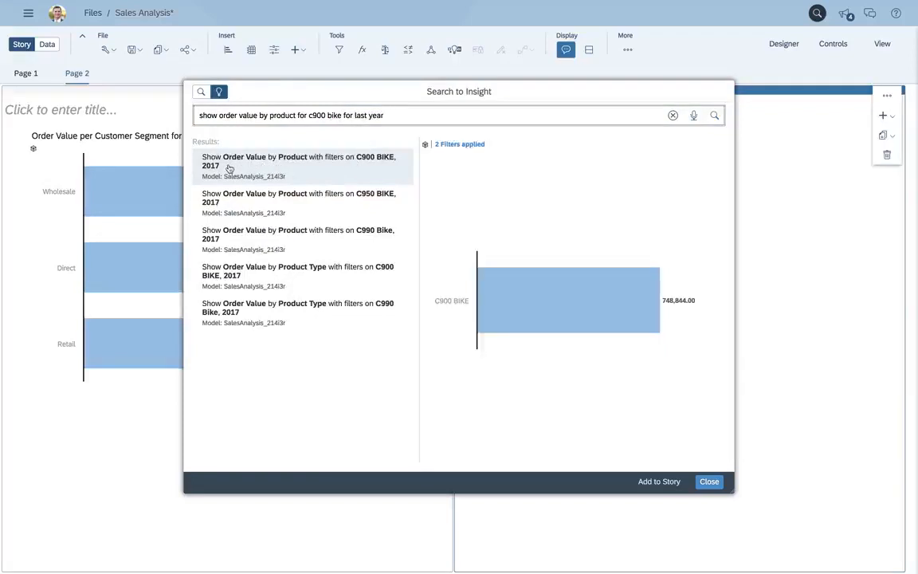
left_click_drag(298, 115, 424, 122)
key("BackSpace")
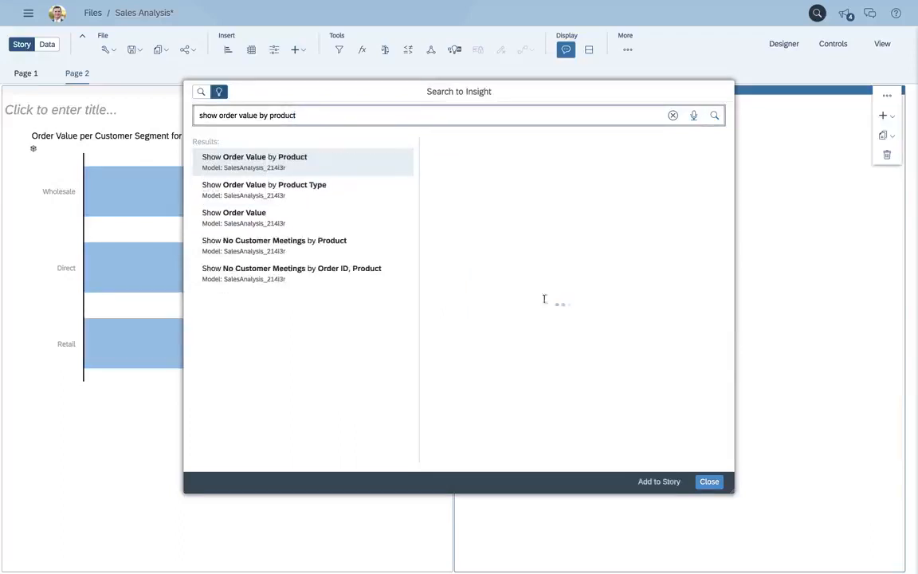
Add the Order Value by Product chart to the story's second lane and enlarge it to nearly the lane's full width.
left_click(659, 482)
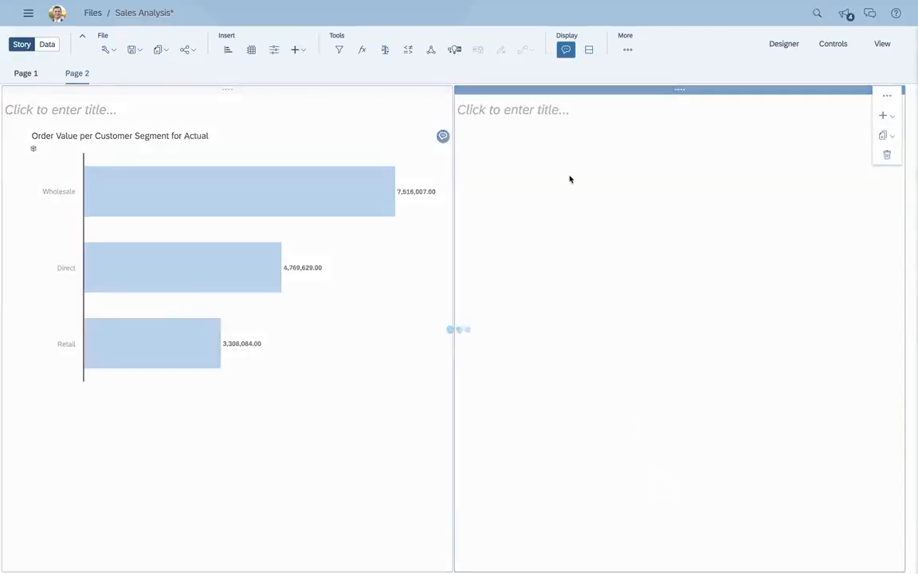
mouse_move(536, 128)
left_mouse_down()
mouse_move(575, 133)
mouse_move(542, 131)
left_mouse_up()
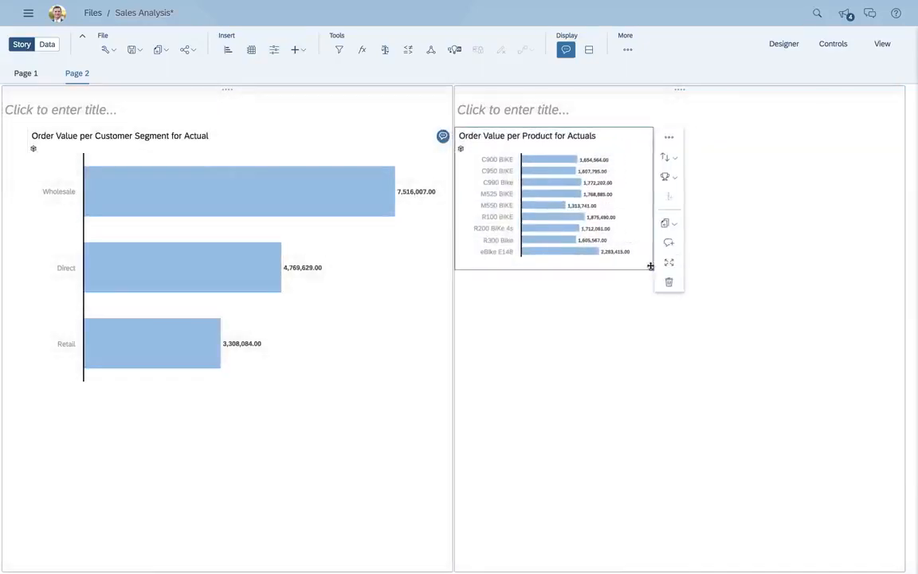
left_click_drag(649, 266, 879, 413)
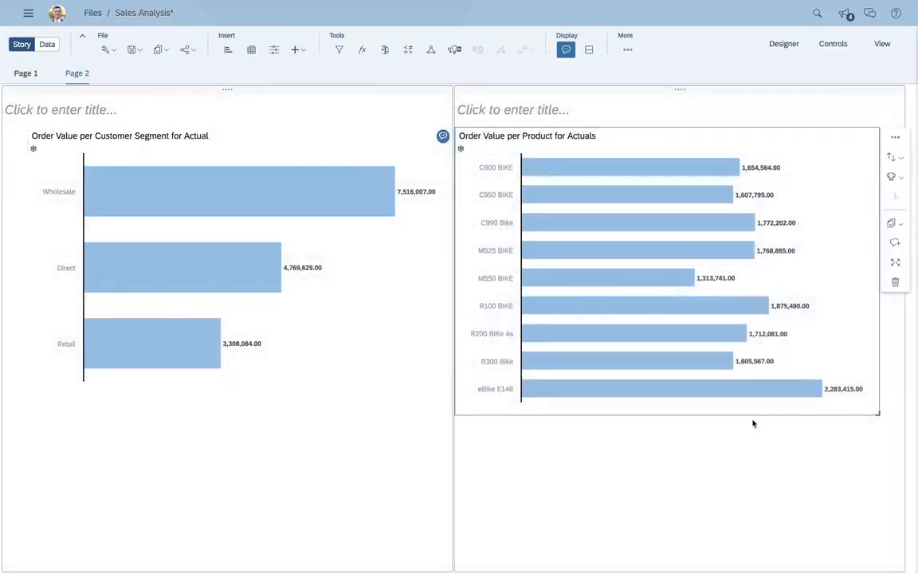
mouse_move(631, 171)
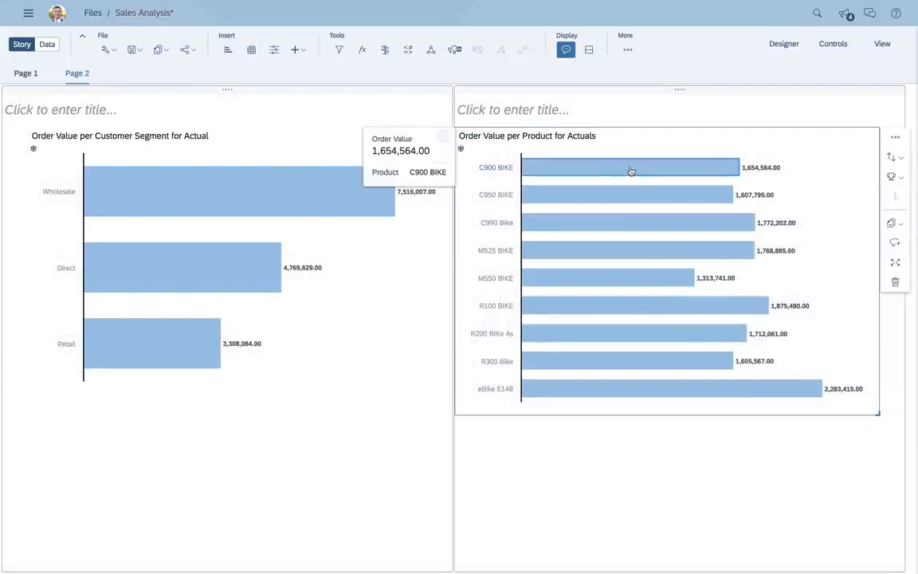
mouse_move(598, 283)
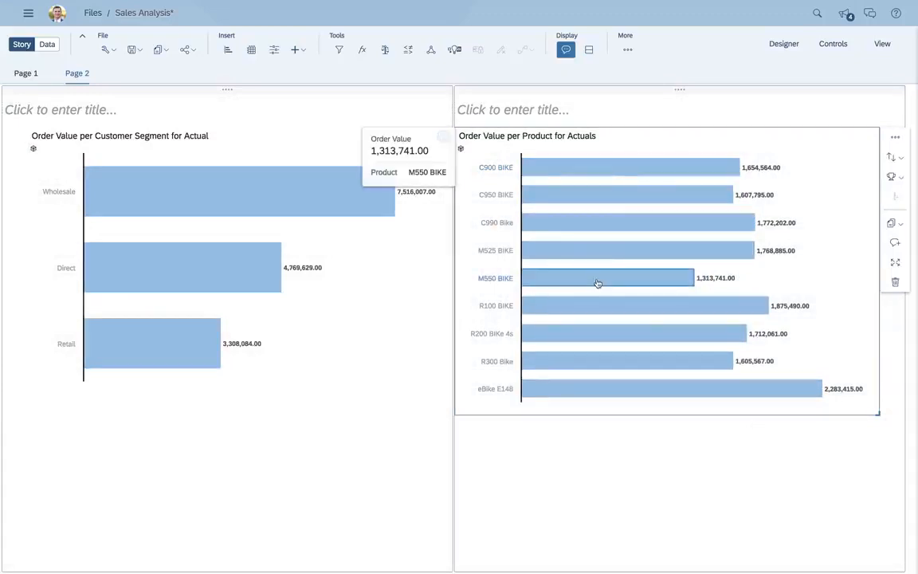
Add Smart Insights to the Order Value per Product chart.
mouse_move(572, 398)
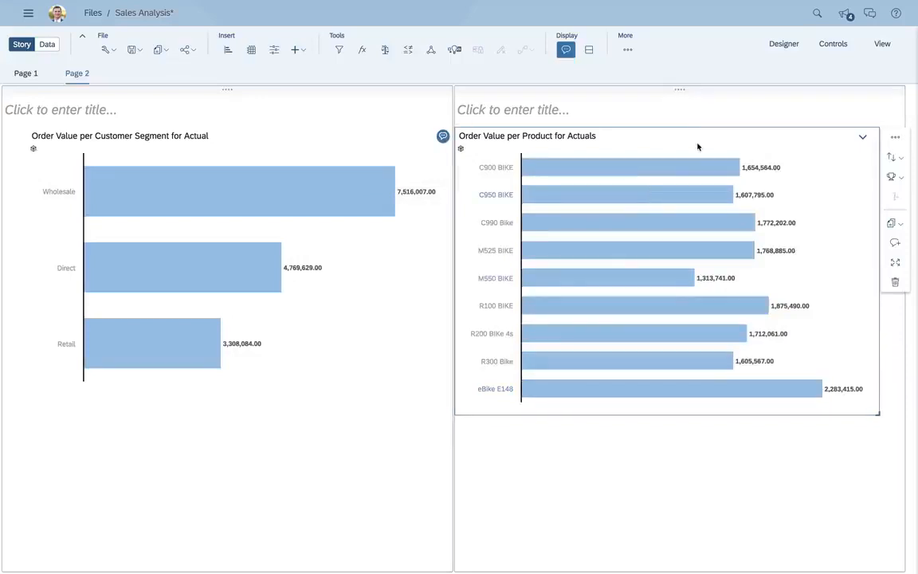
left_click(895, 137)
left_click(821, 156)
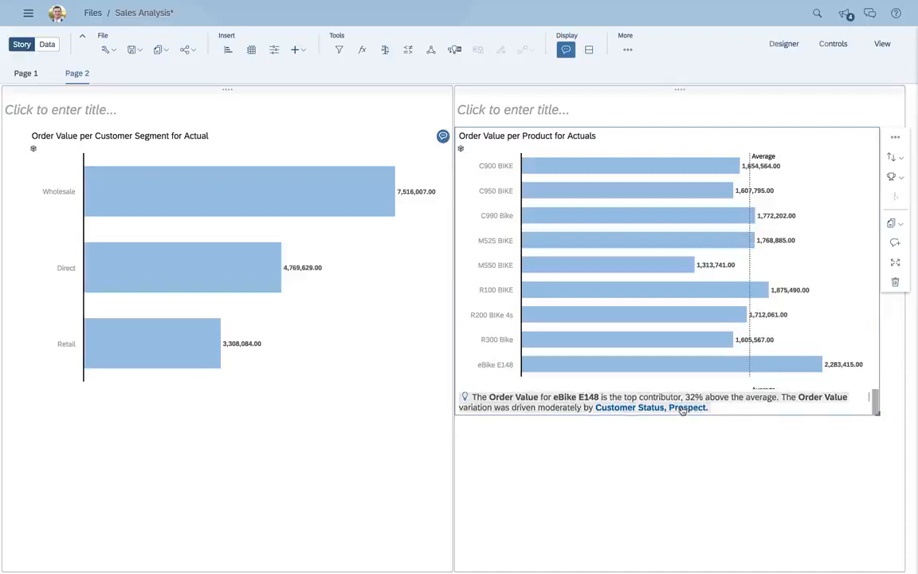
Examine the Customer Status and Customer Segment contributors to eBike E148's order value in Smart Insights, and close the details without adding a chart.
left_click(683, 408)
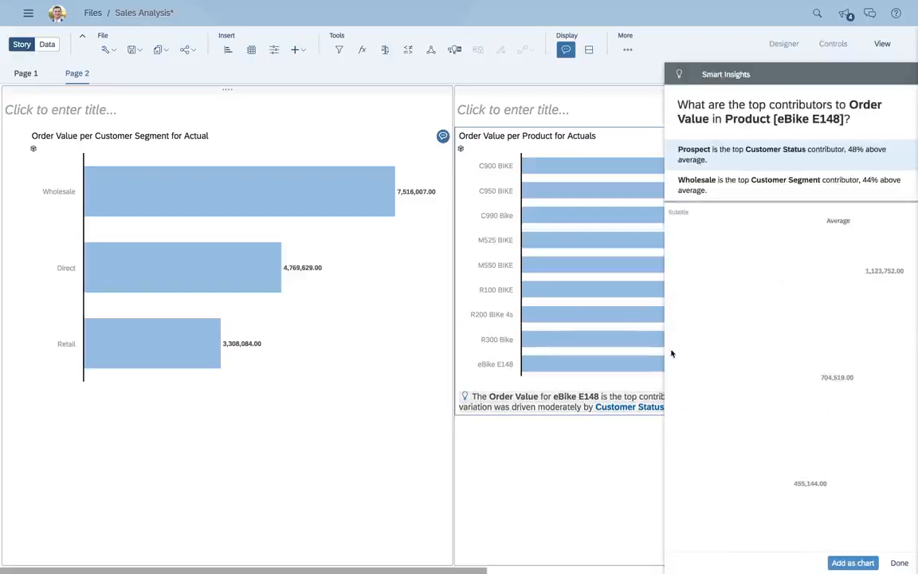
mouse_move(793, 389)
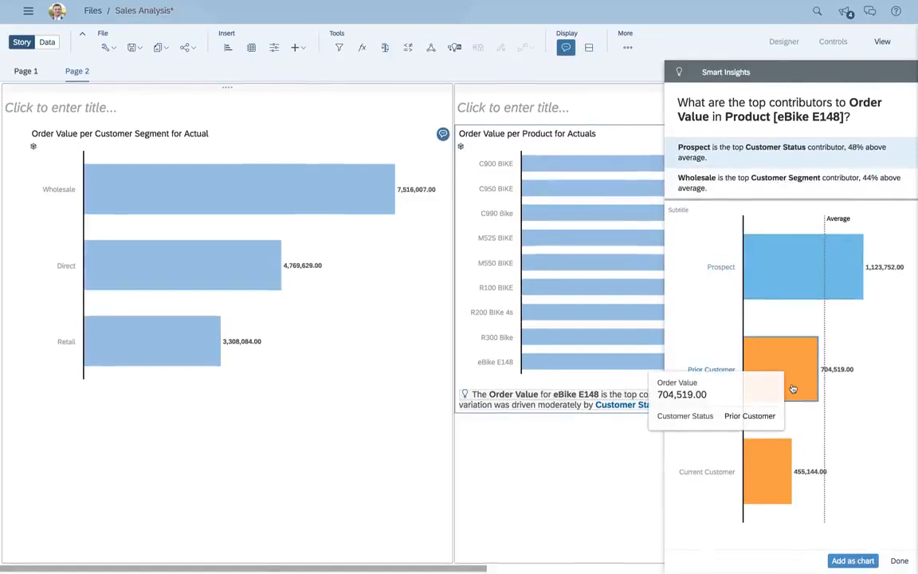
left_click(769, 189)
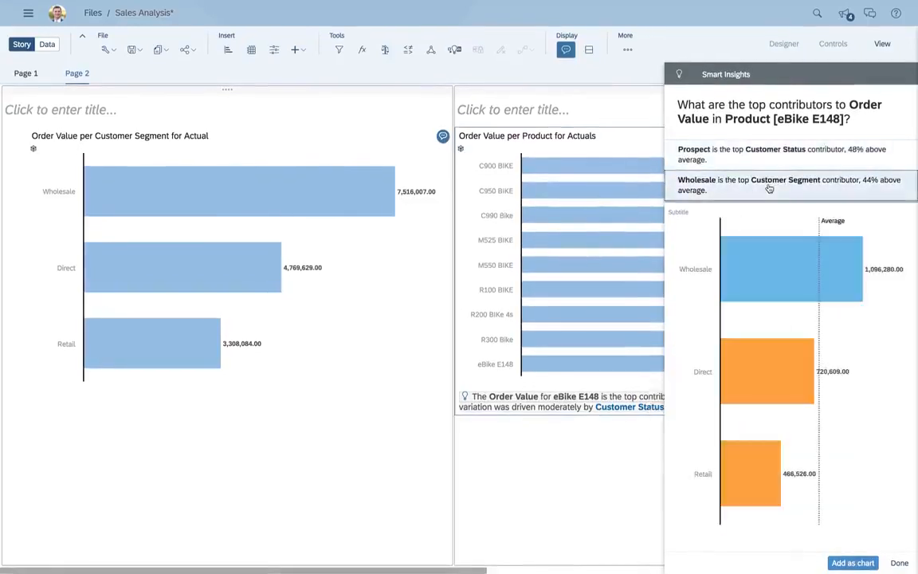
left_click(899, 563)
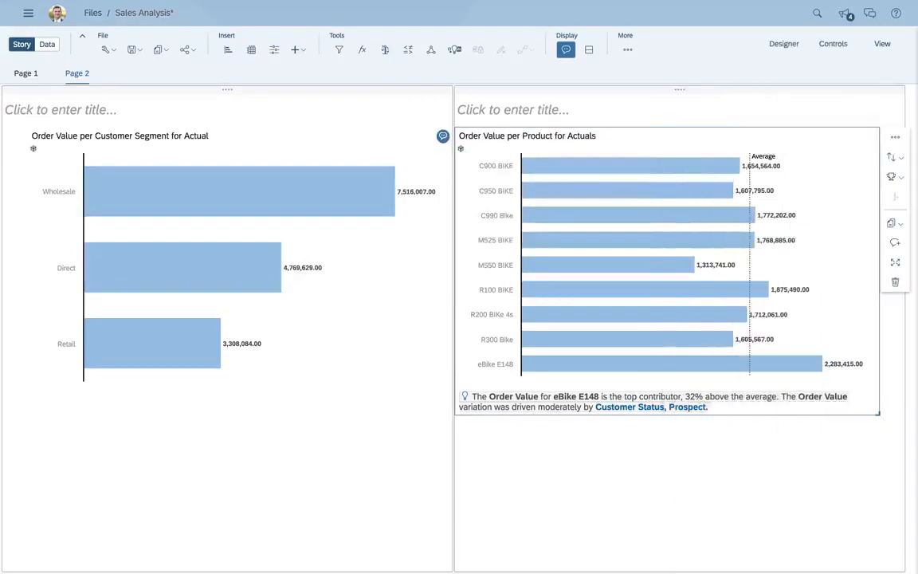
Switch to Excel and look through the sales records on the Sales Forecast sheet of the Sales Analysis workbook.
mouse_move(450, 570)
left_click(486, 550)
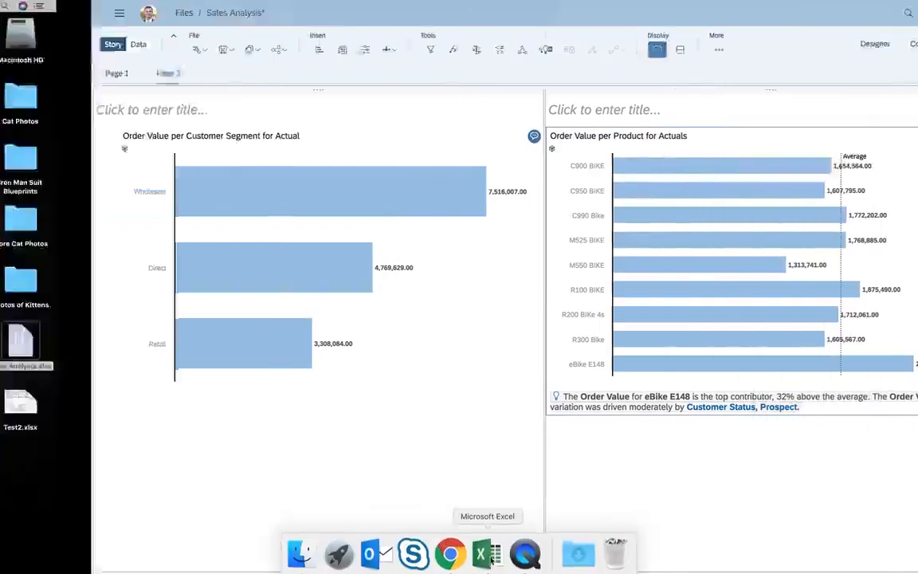
scroll(415, 228, "down", 20)
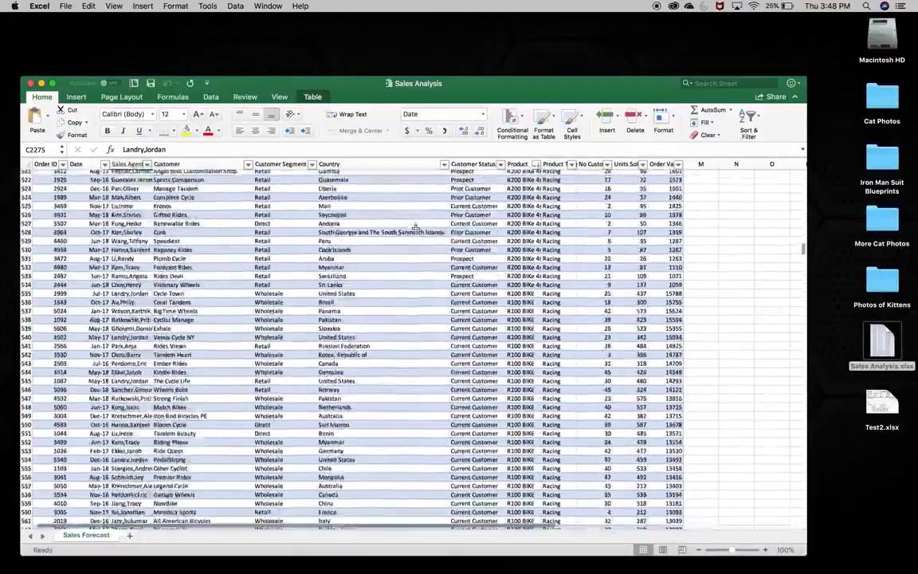
scroll(415, 228, "down", 20)
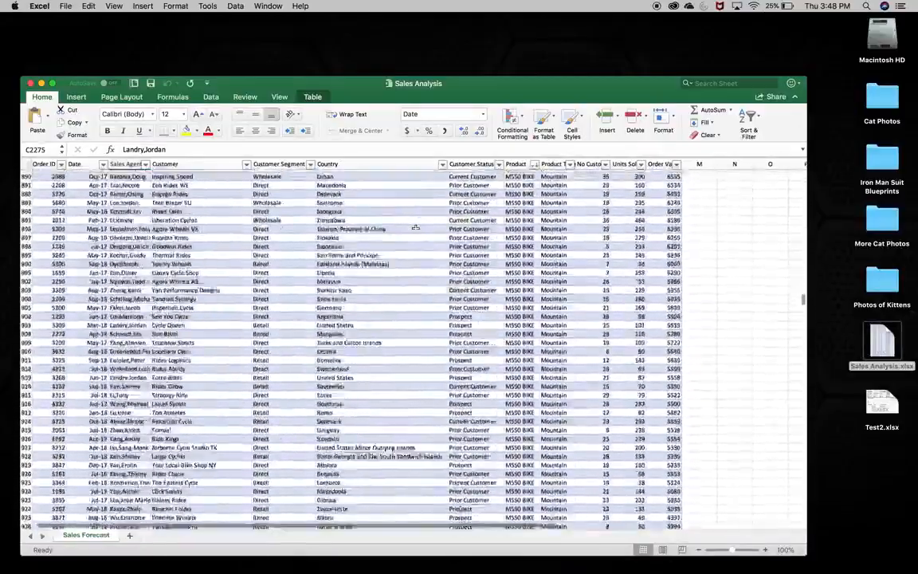
scroll(416, 228, "down", 10)
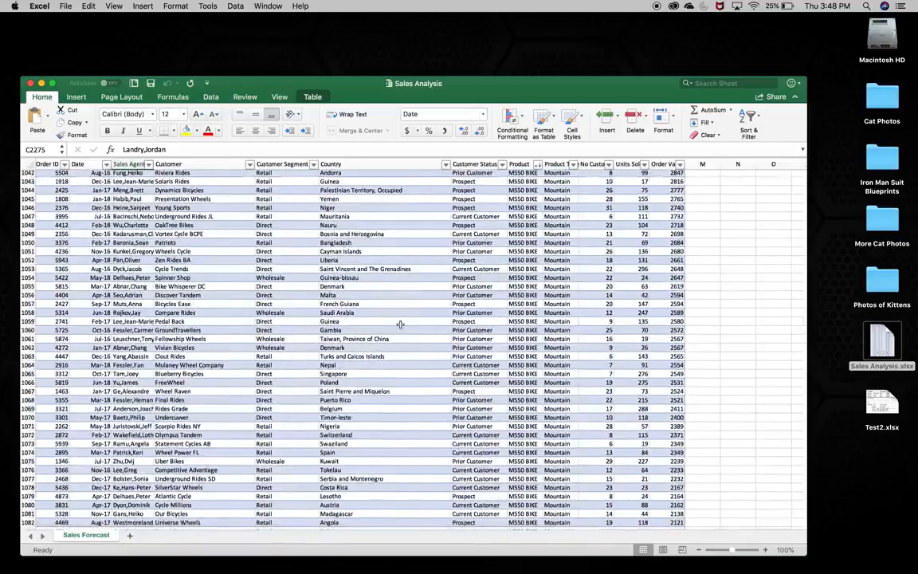
scroll(400, 324, "down", 15)
scroll(400, 324, "down", 20)
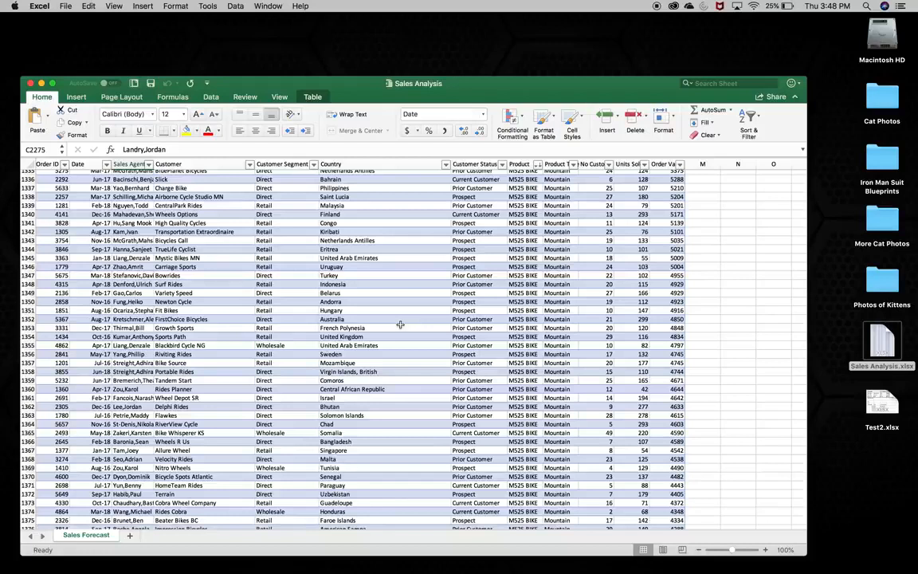
Return to the story in Chrome and run a Smart Discovery on the Order Value measure.
mouse_move(338, 558)
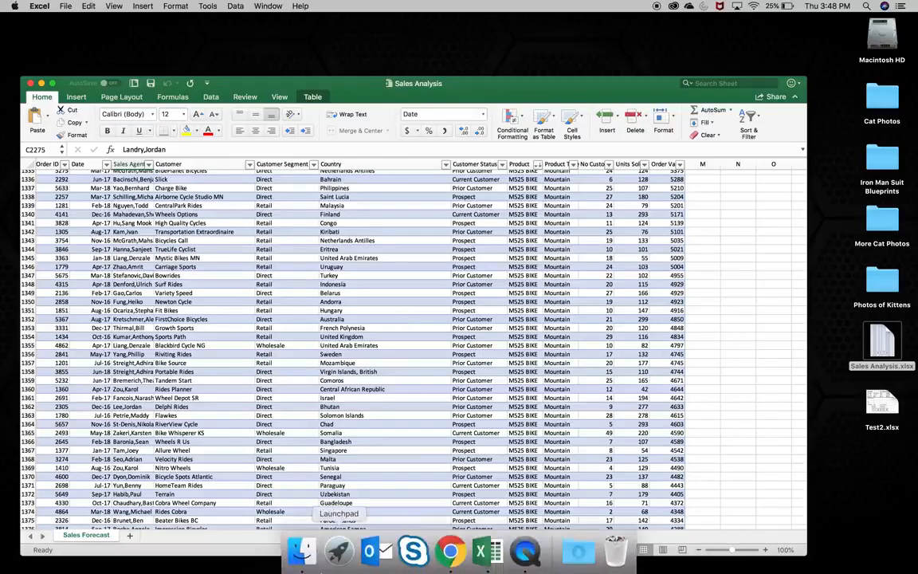
left_click(454, 558)
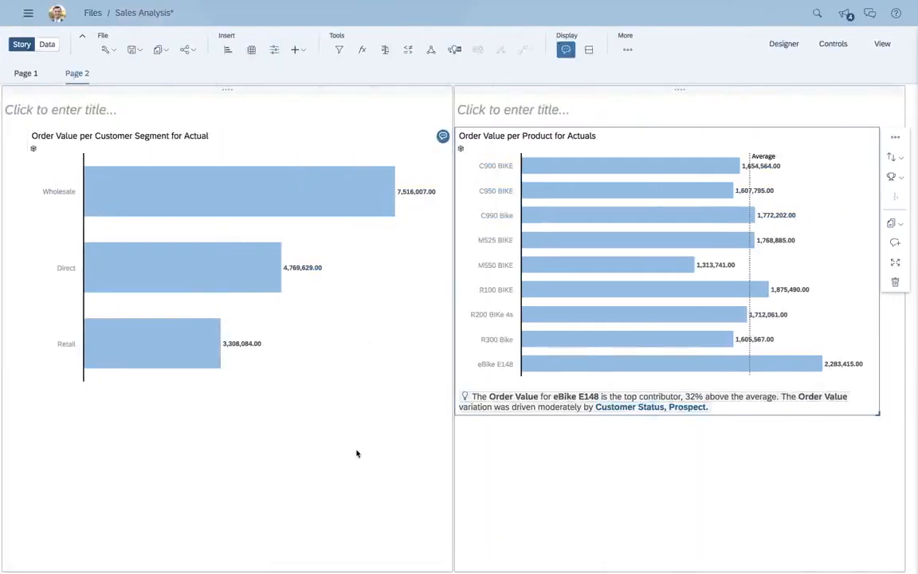
left_click(454, 50)
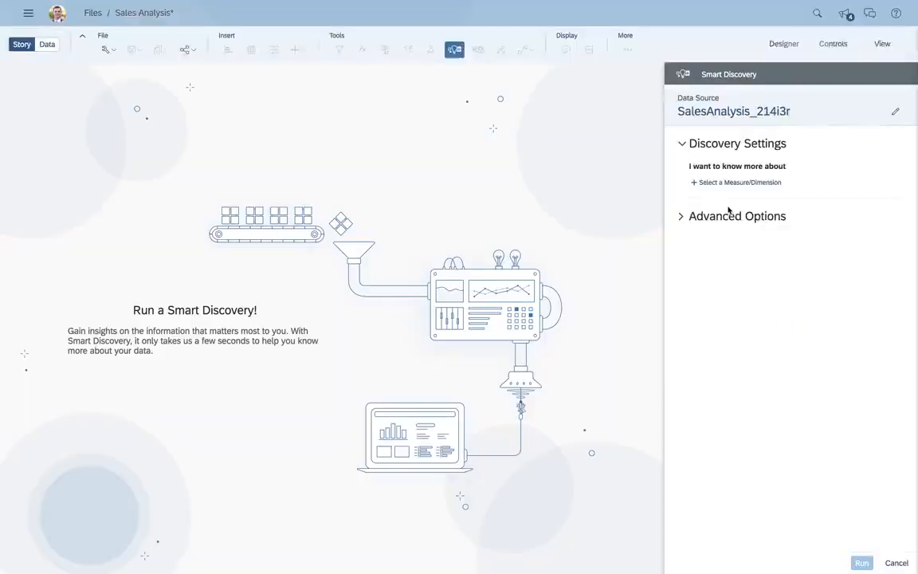
left_click(732, 181)
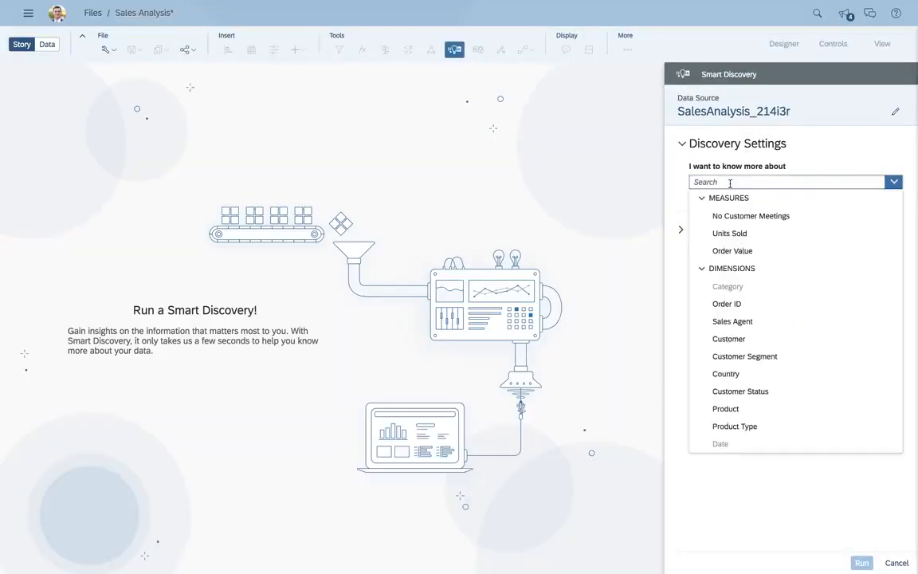
left_click(729, 250)
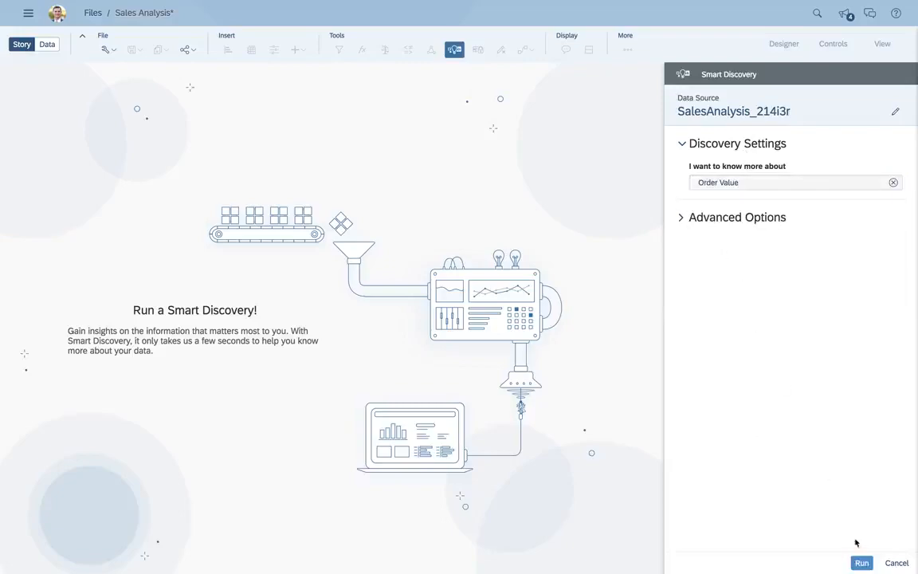
left_click(862, 563)
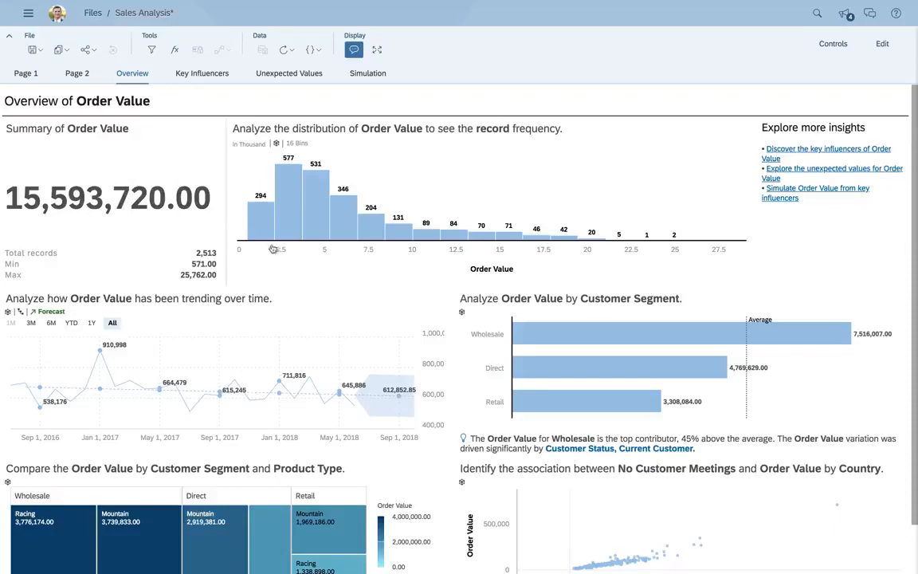
Review the Overview page's charts and examine how Units Sold and the other key influencers affect Order Value.
mouse_move(326, 217)
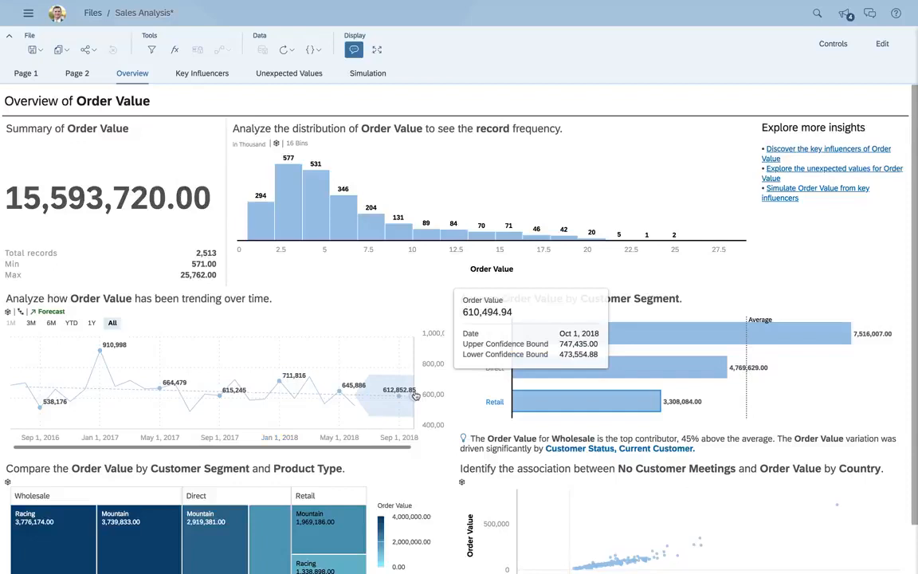
left_click(208, 73)
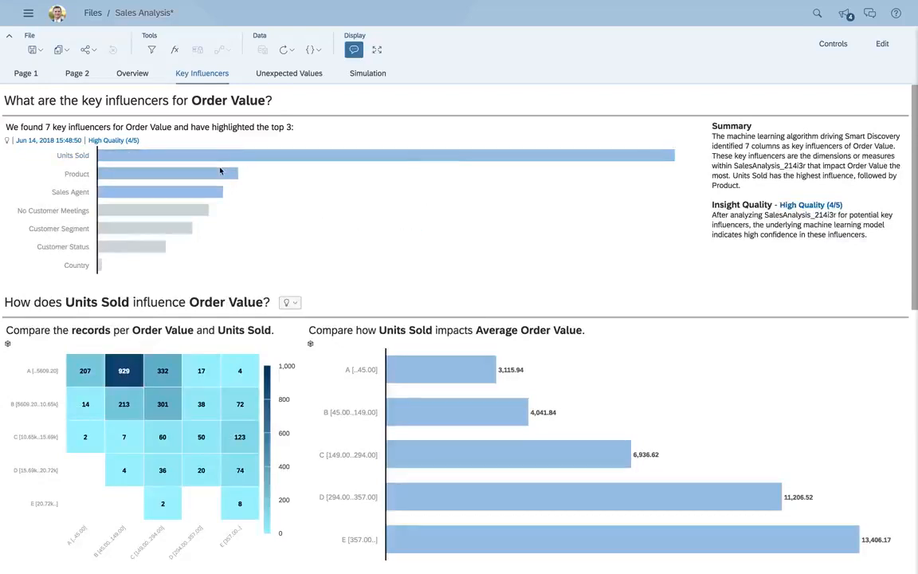
mouse_move(203, 189)
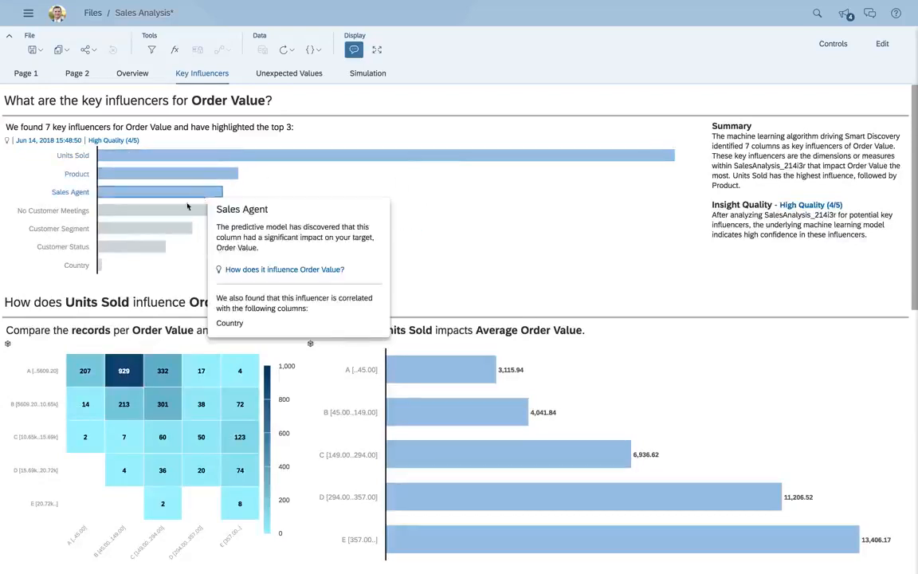
mouse_move(174, 216)
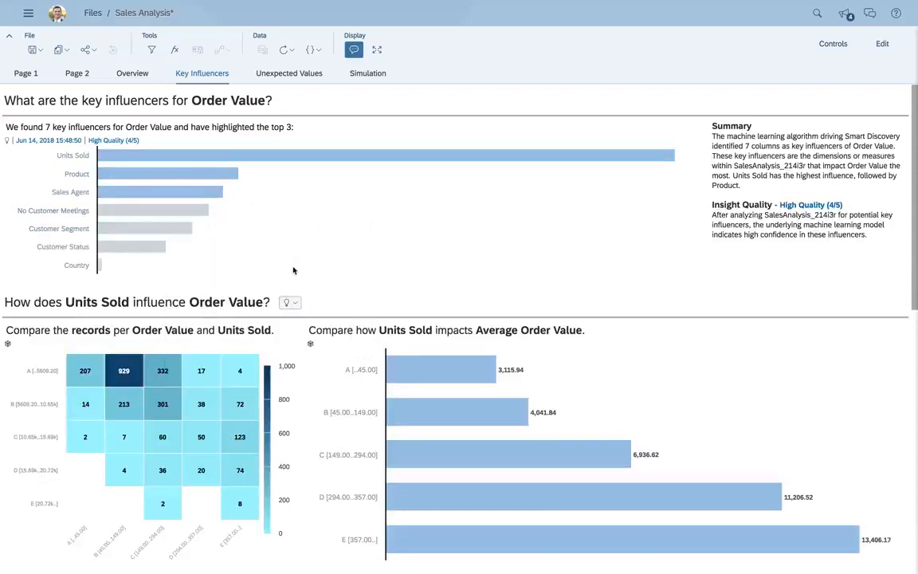
scroll(293, 270, "down", 3)
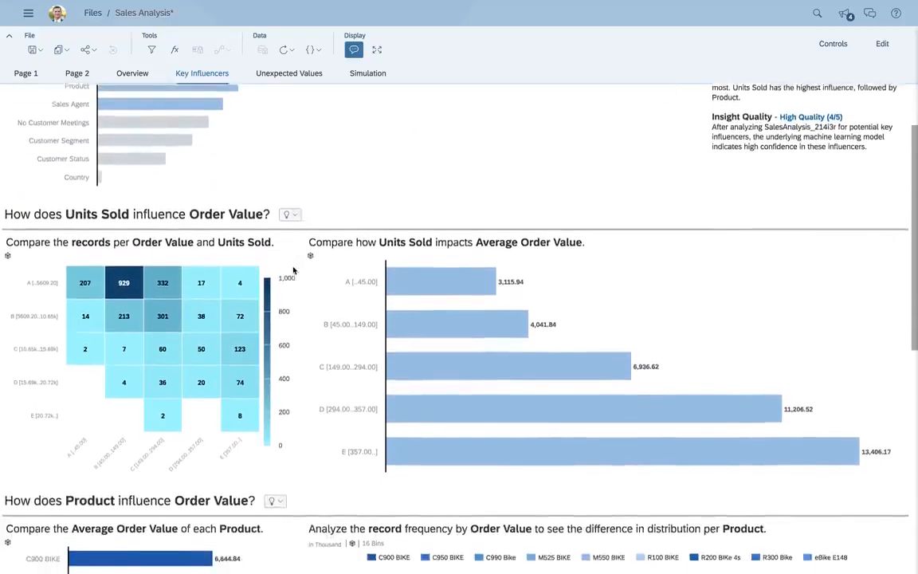
scroll(293, 270, "down", 3)
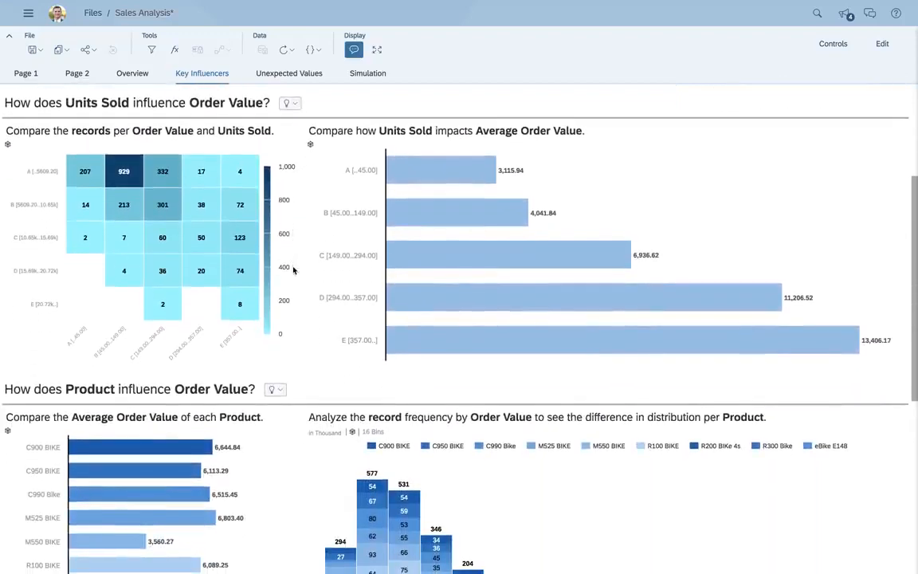
scroll(293, 270, "down", 3)
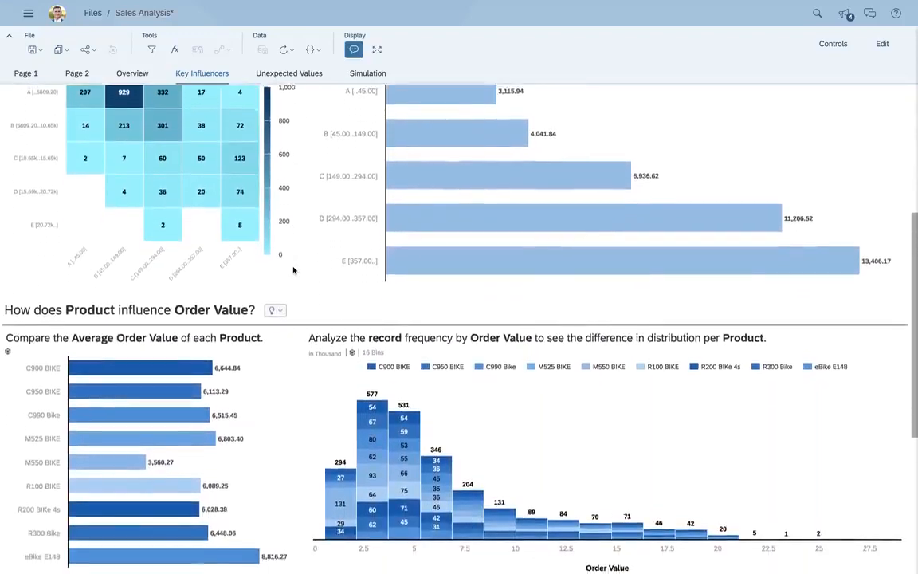
Highlight the M550 BIKE records in the order value distribution per product, and clear the highlight again.
scroll(293, 270, "down", 3)
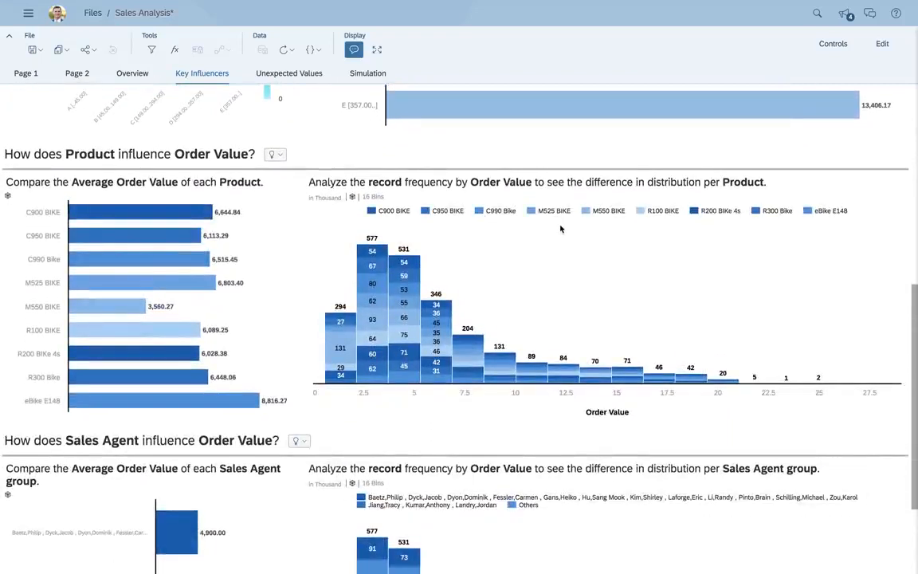
left_click(608, 213)
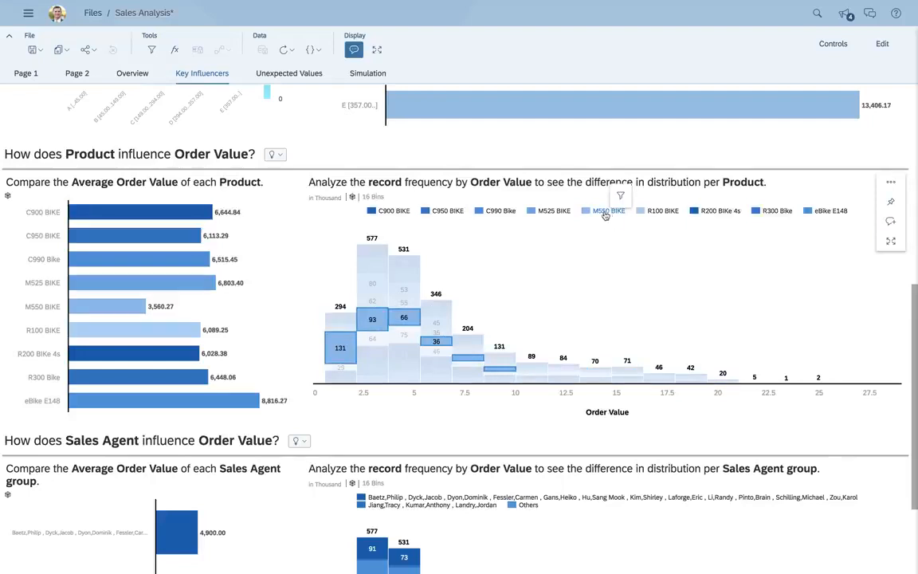
left_click(606, 214)
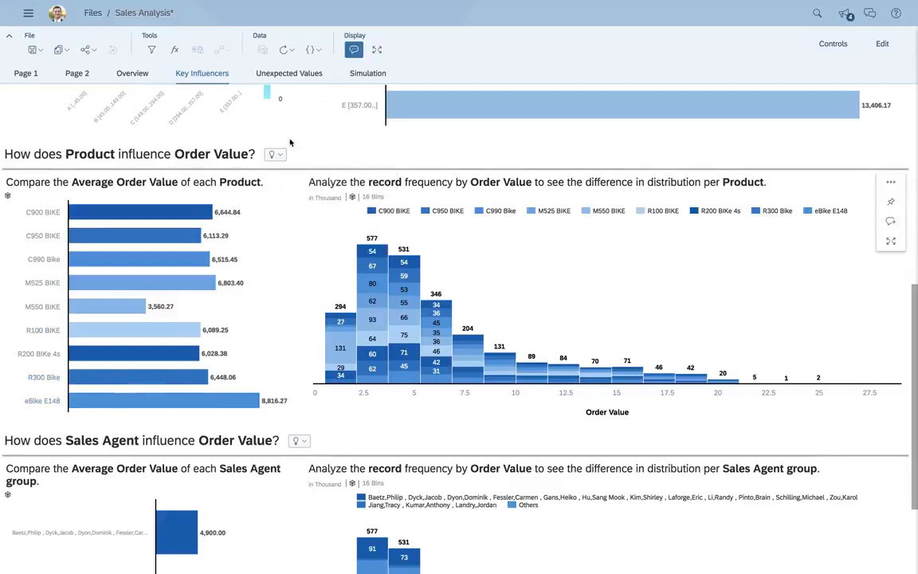
On the Simulation page, set the product to eBike E148 and the customer status to Prospect.
left_click(367, 76)
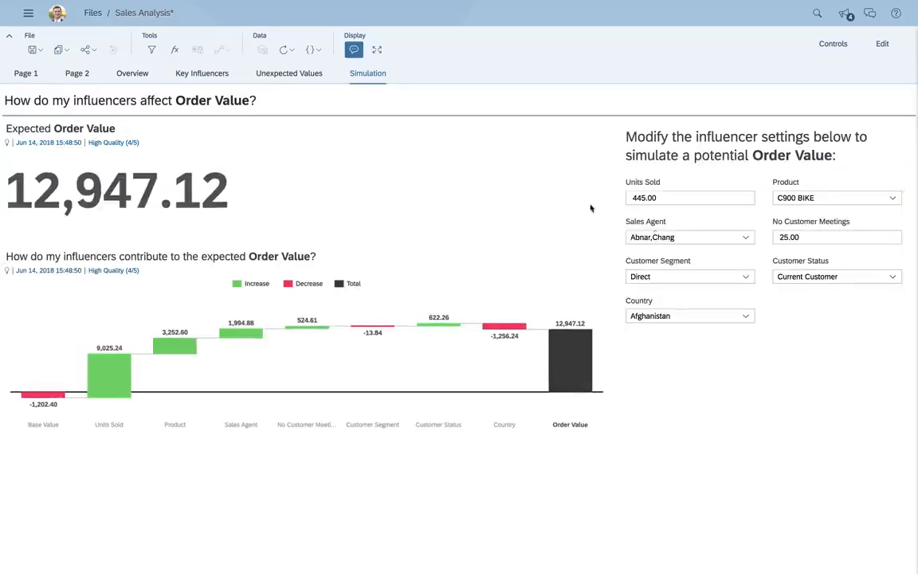
left_click(895, 200)
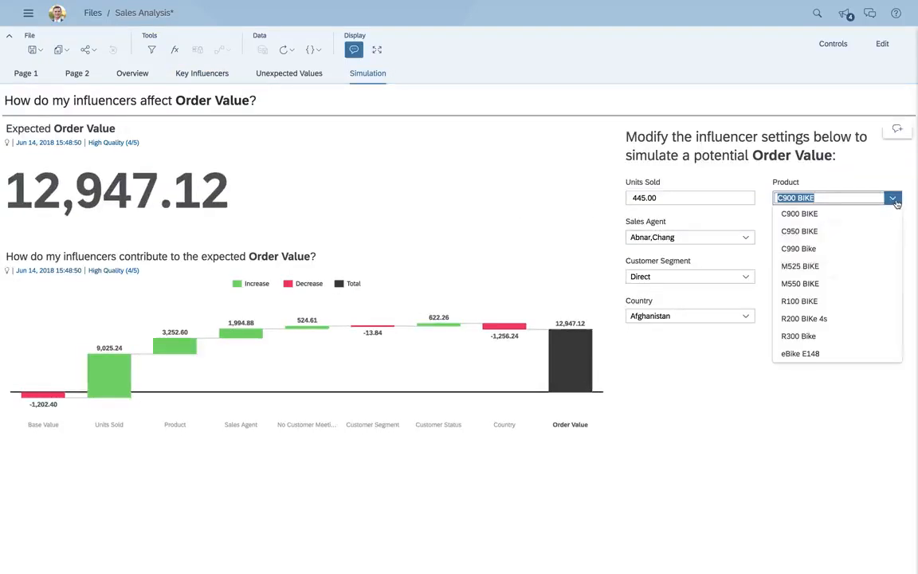
left_click(811, 353)
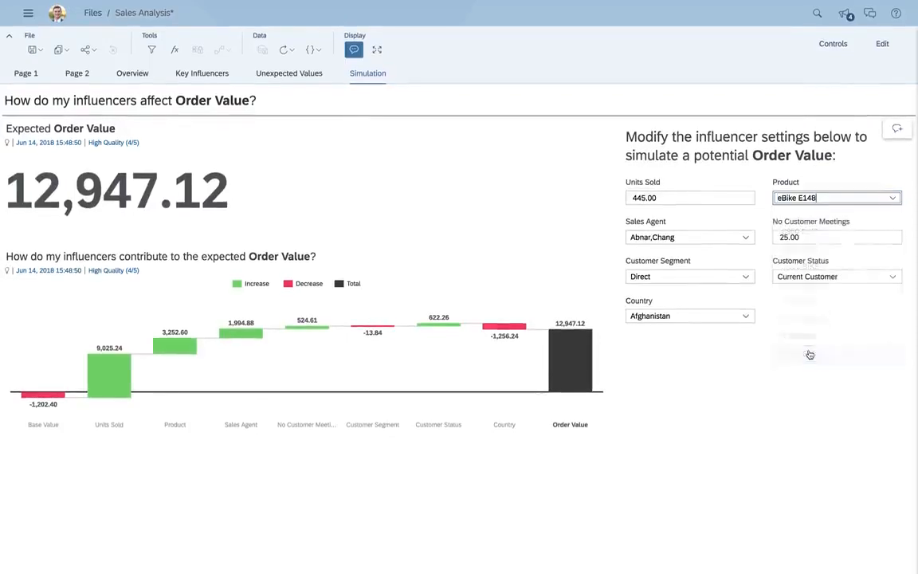
left_click(893, 279)
left_click(844, 326)
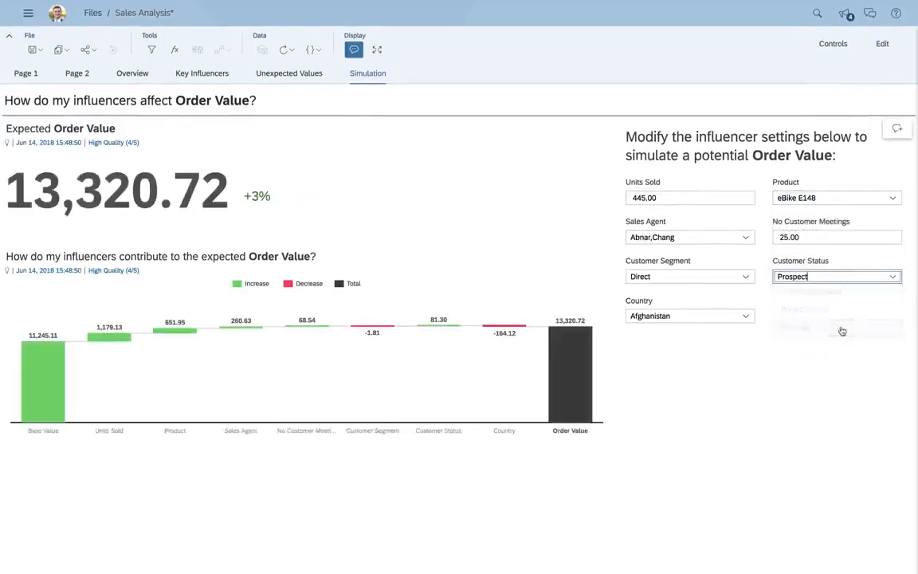
Set the simulation's country to China and choose a different customer segment instead of Direct.
left_click(745, 316)
scroll(692, 228, "down", 4)
scroll(693, 228, "down", 3)
scroll(693, 227, "down", 3)
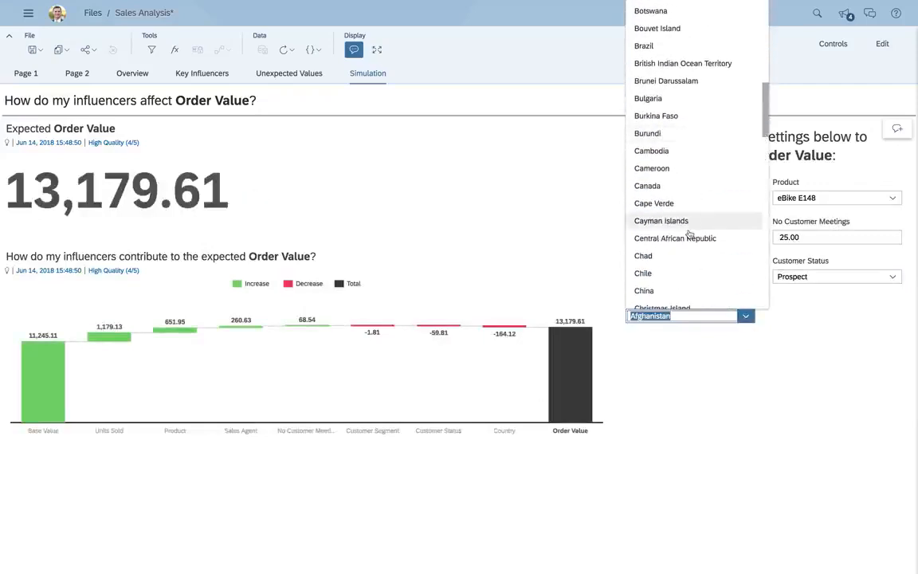
left_click(645, 291)
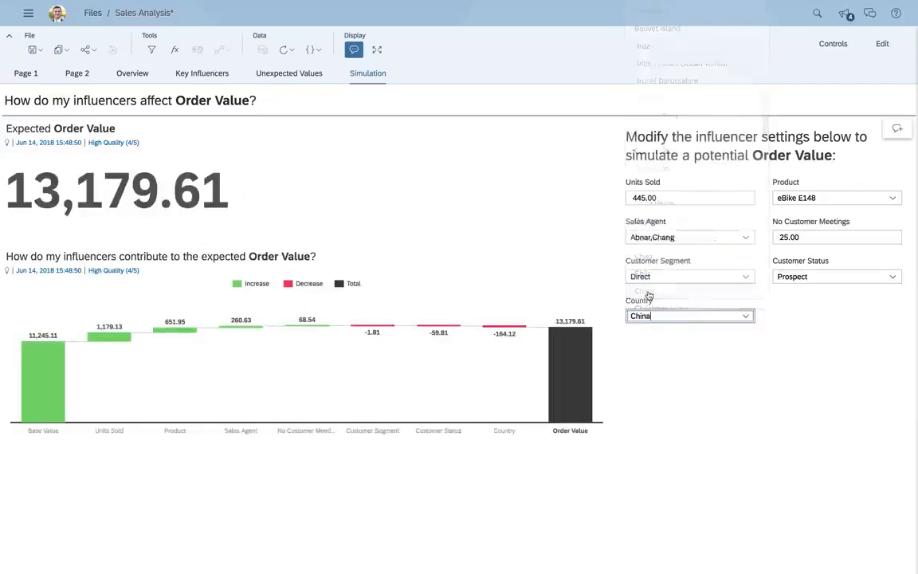
left_click(745, 277)
left_click(669, 330)
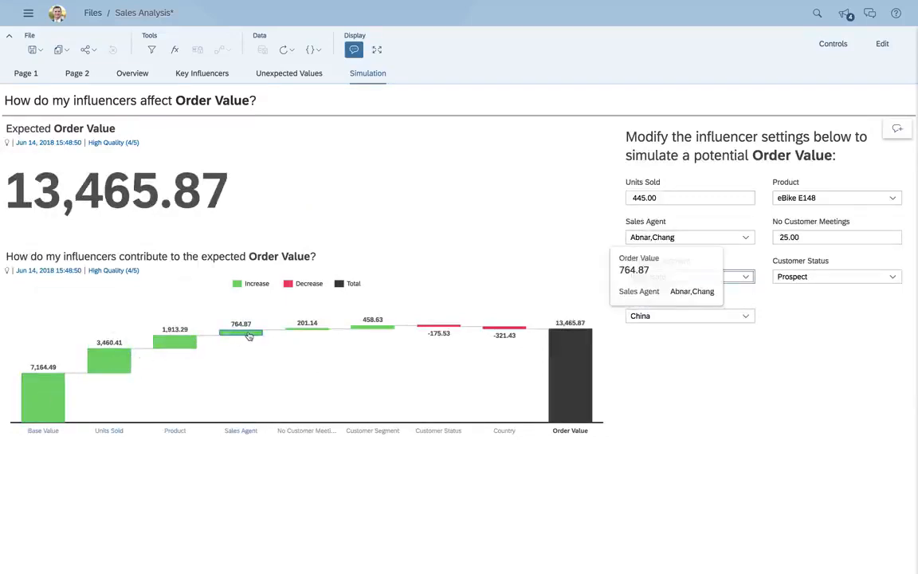
Open the Unexpected Values page to examine the records whose actual order value deviates from the expected one.
left_click(284, 76)
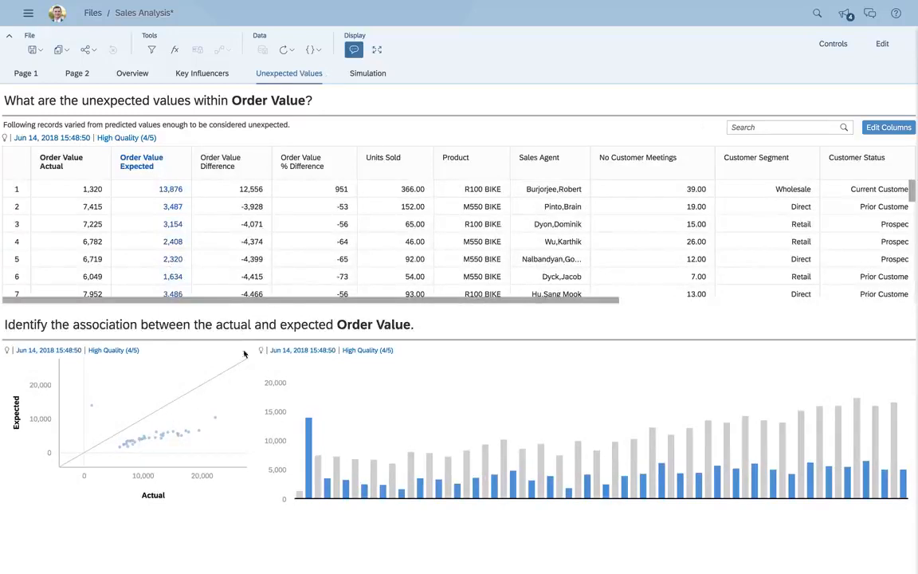
Select record 5 and then record 21 in the unexpected values table to compare actual and expected order value in the charts.
left_click(296, 260)
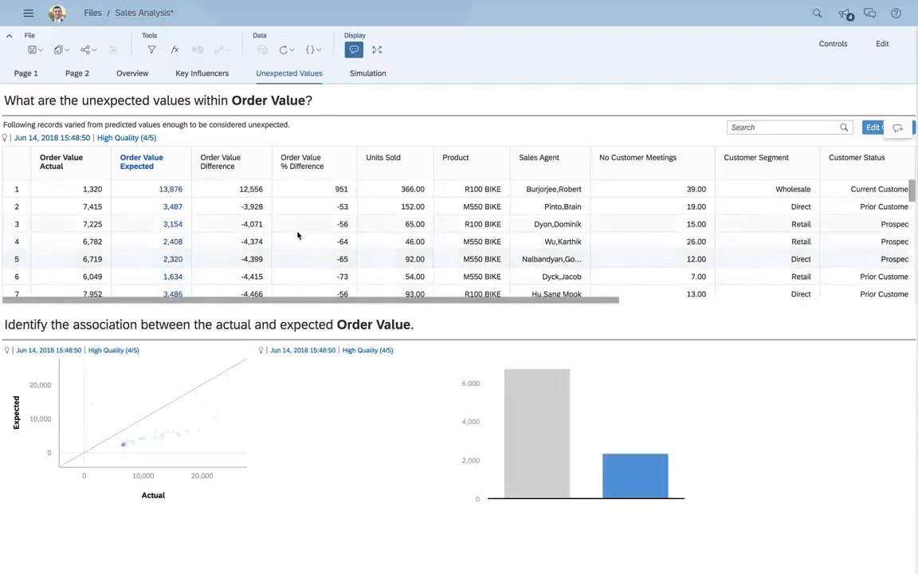
scroll(296, 263, "down", 3)
scroll(292, 254, "down", 3)
scroll(293, 255, "up", 1)
scroll(316, 201, "up", 1)
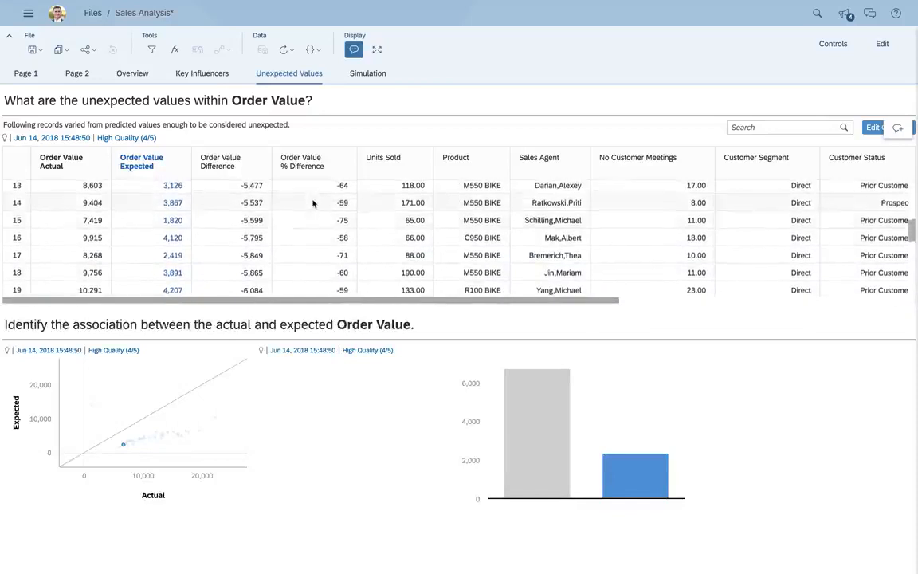
scroll(313, 199, "down", 2)
left_click(301, 266)
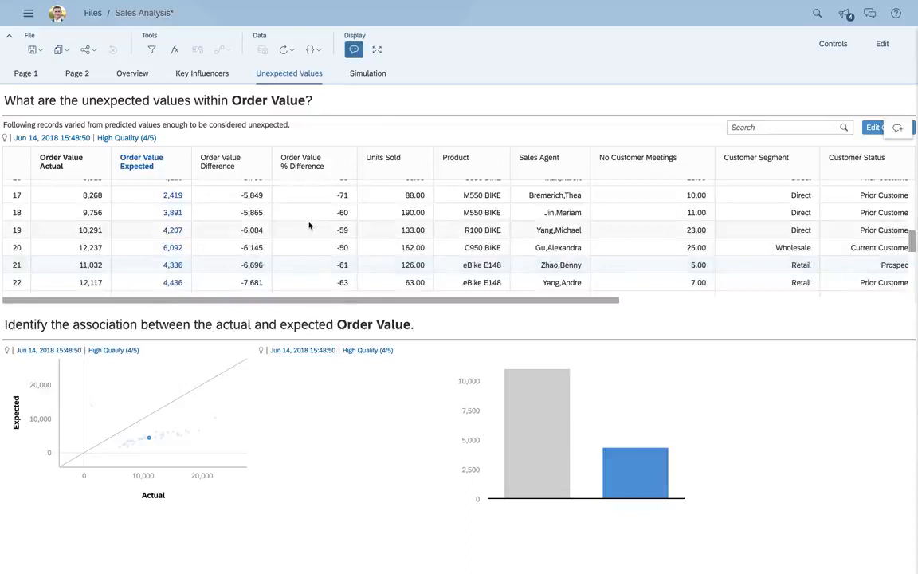
Switch the story to edit mode and open the Overview page in Device Preview.
left_click(882, 43)
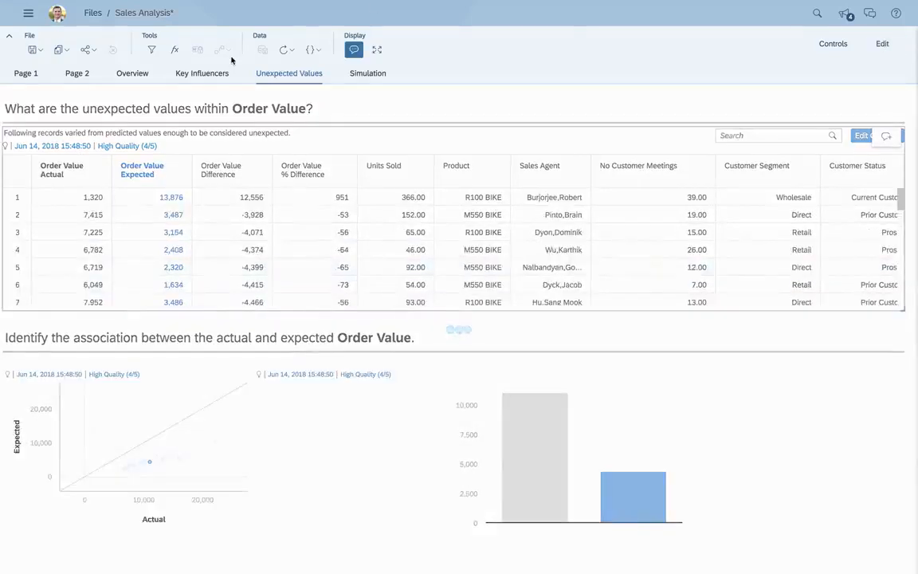
left_click(132, 73)
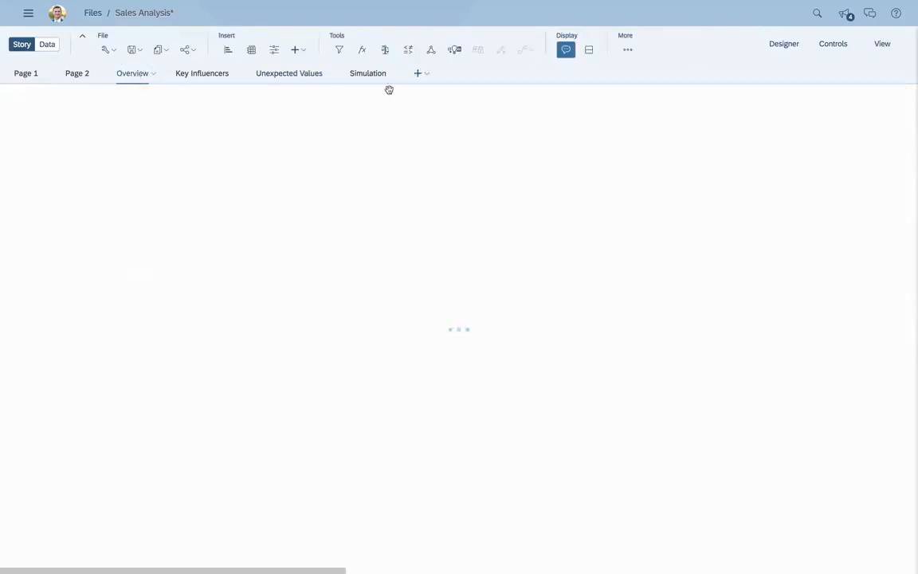
left_click(628, 51)
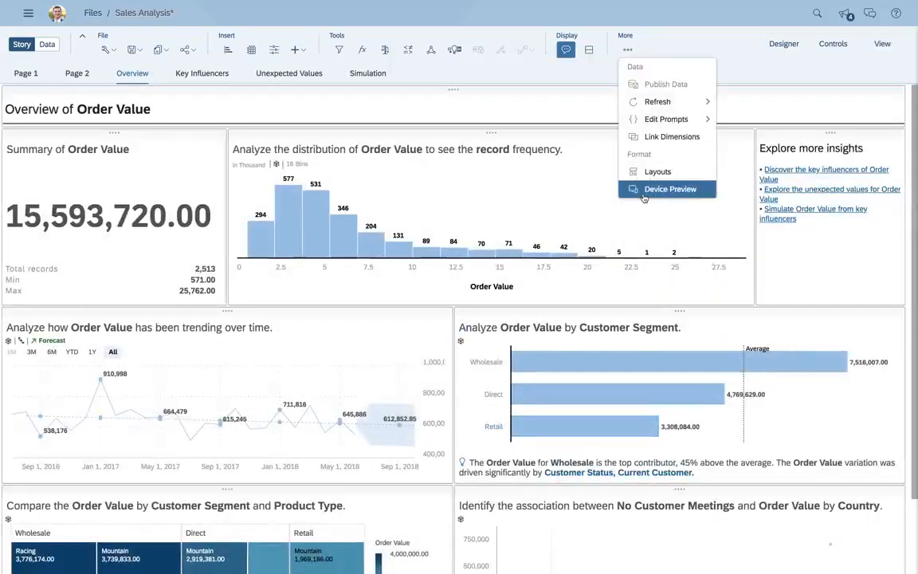
key("Return")
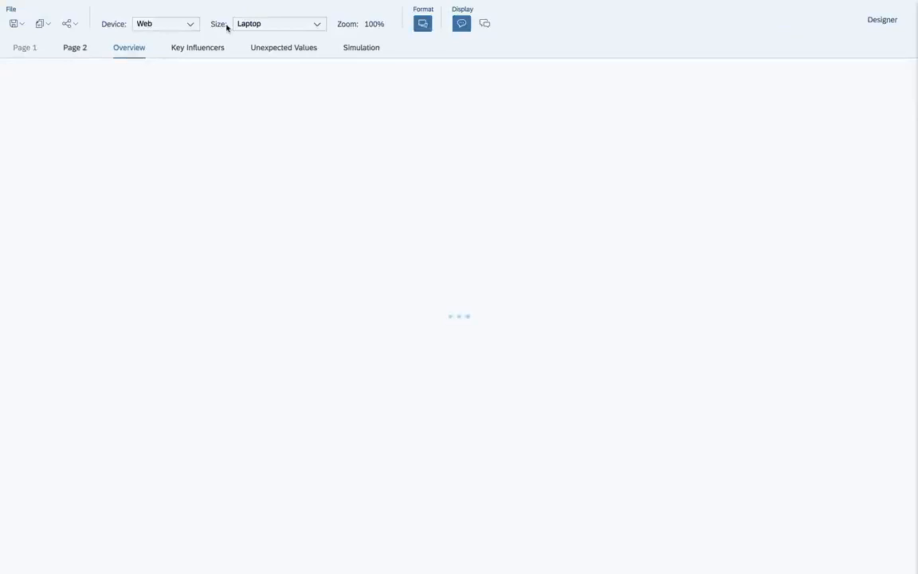
Set the preview device to Phone and look through the Overview page in the phone layout.
left_click(191, 26)
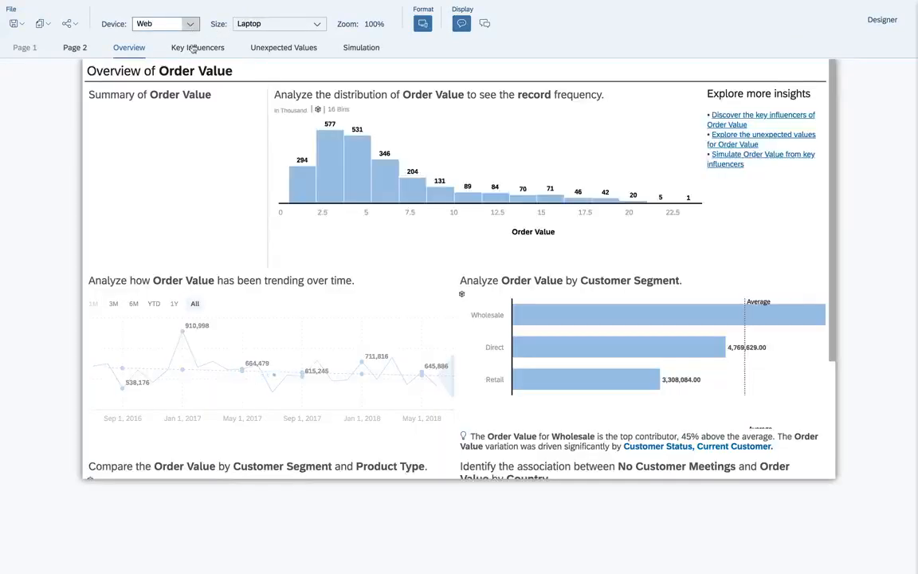
left_click(191, 26)
left_click(178, 59)
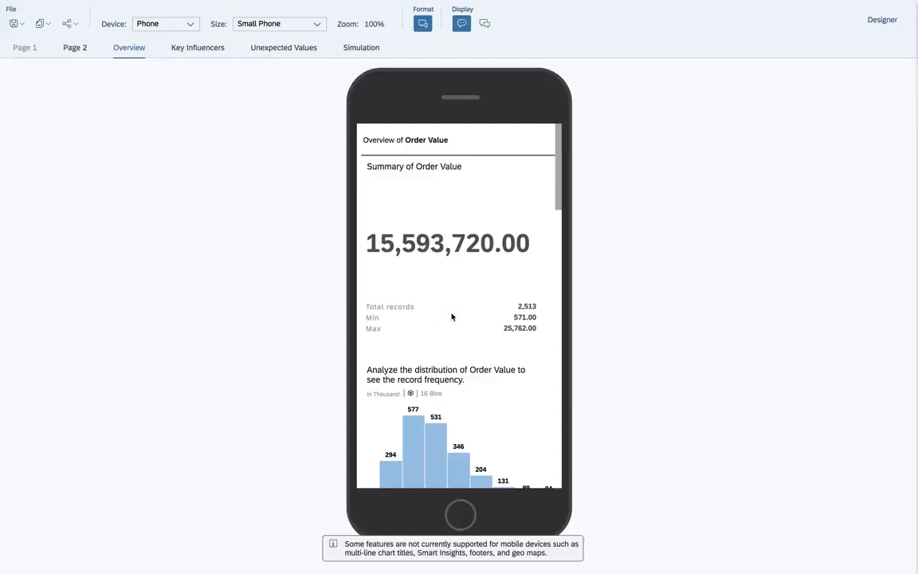
scroll(451, 317, "down", 10)
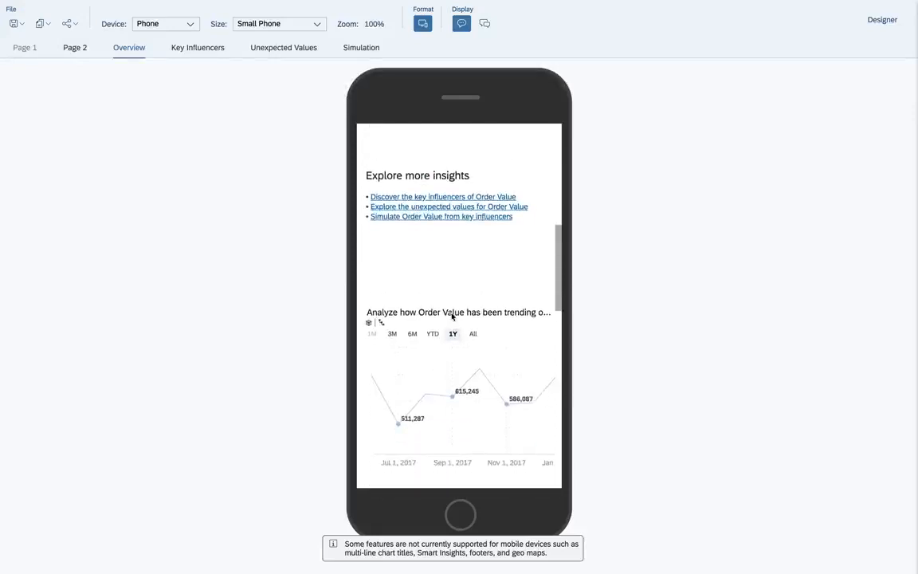
scroll(451, 317, "up", 5)
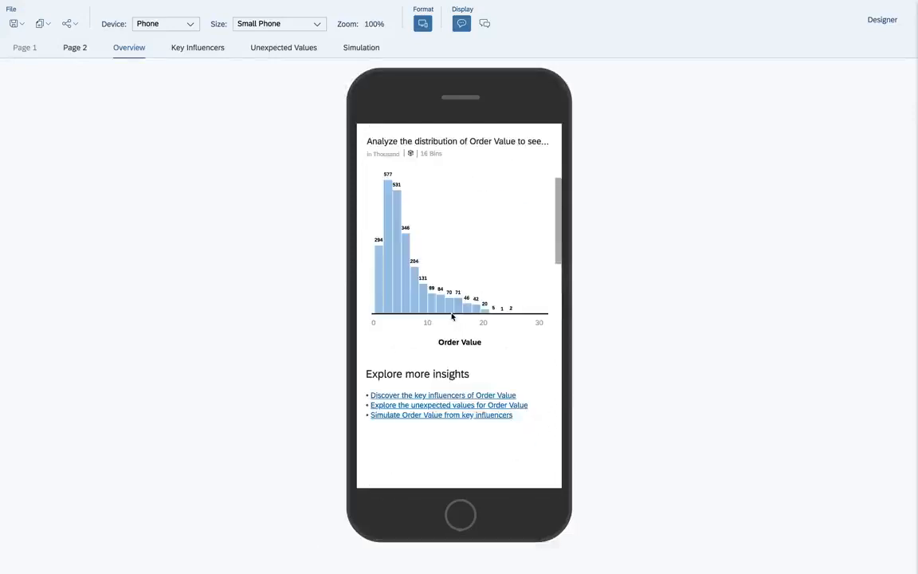